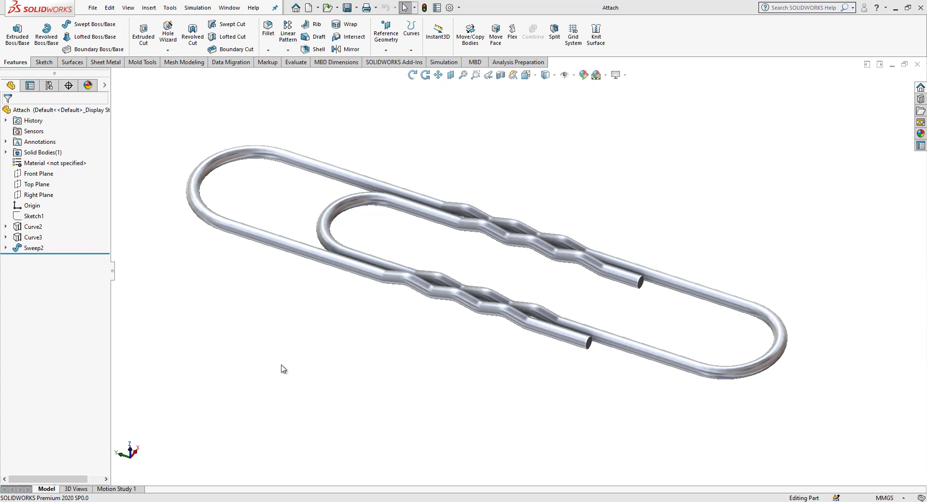
Step: Create a new part document and start a sketch on the Top Plane
left_click(309, 8)
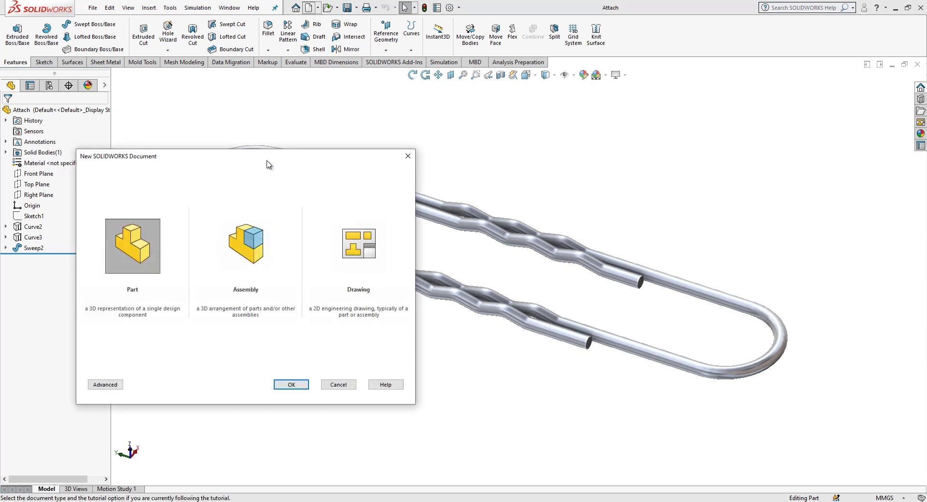
left_click(291, 385)
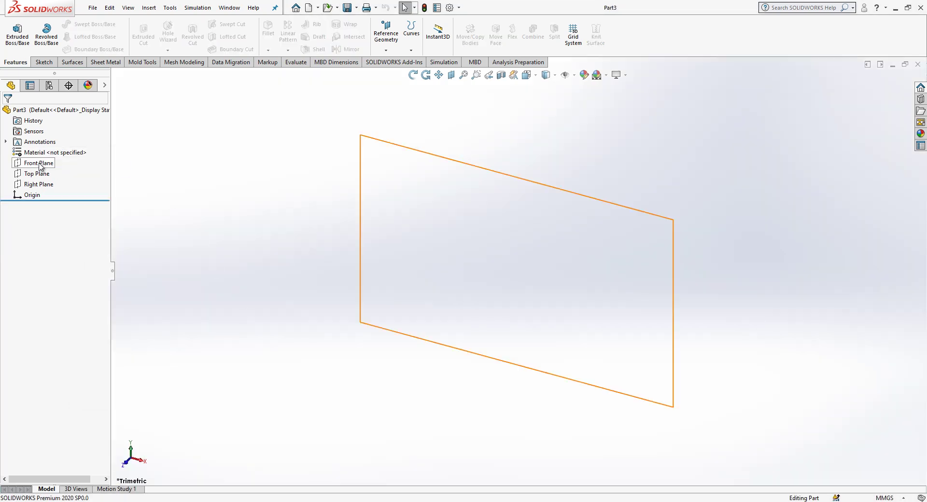
left_click(40, 173)
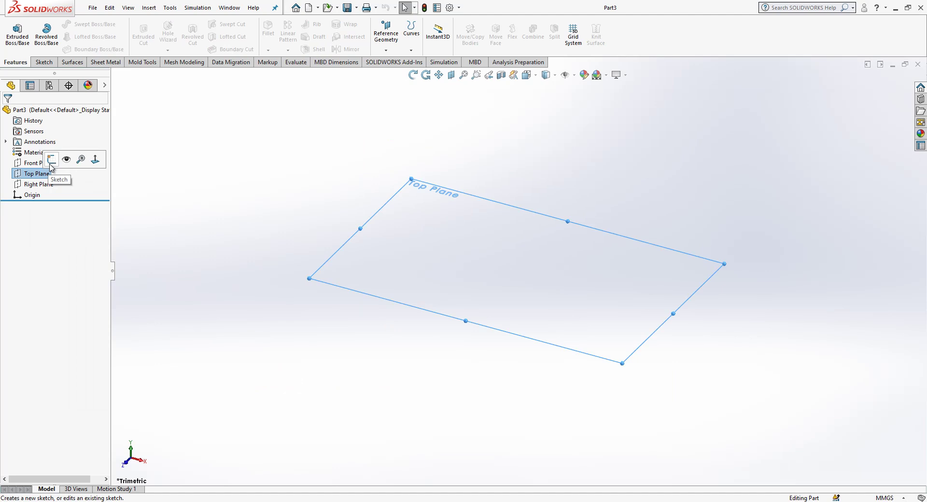
left_click(52, 166)
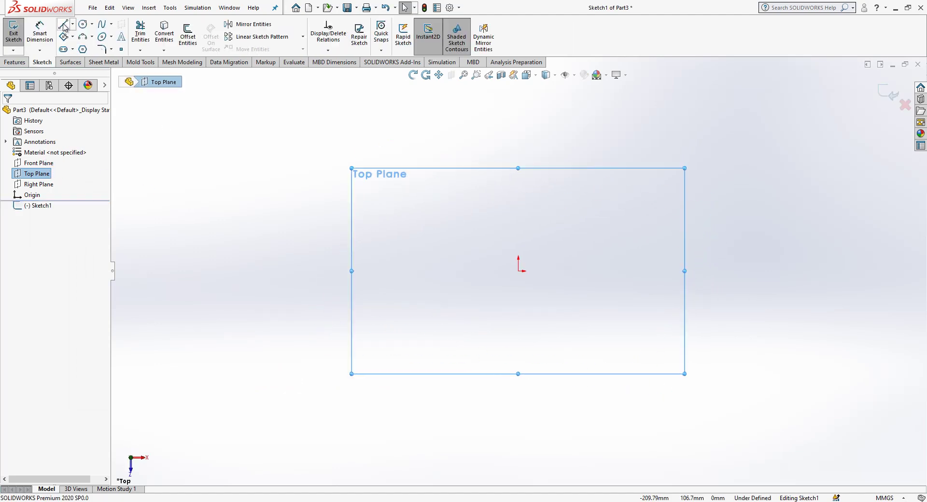
Step: Sketch the outer clip path: a horizontal line about 51 mm leftward from the origin, an upward tangent arc, and a long upper line
left_click(63, 25)
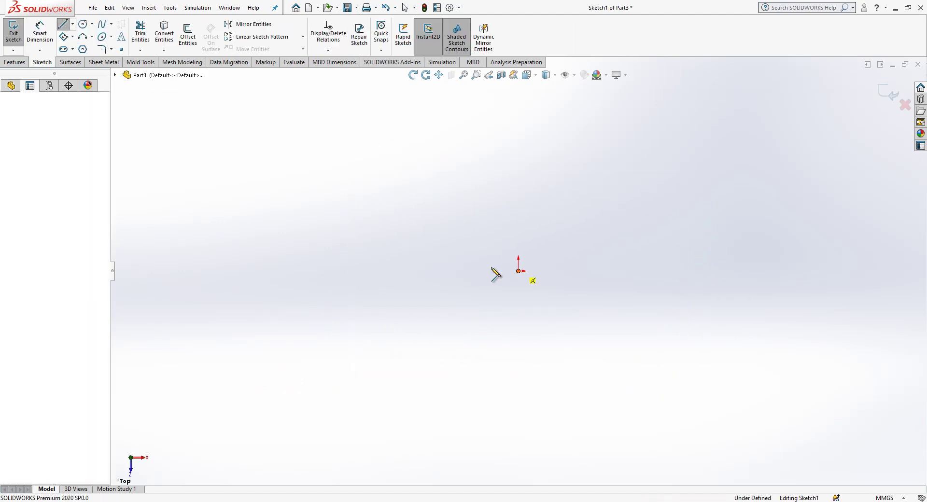
left_click(519, 271)
left_click(423, 271)
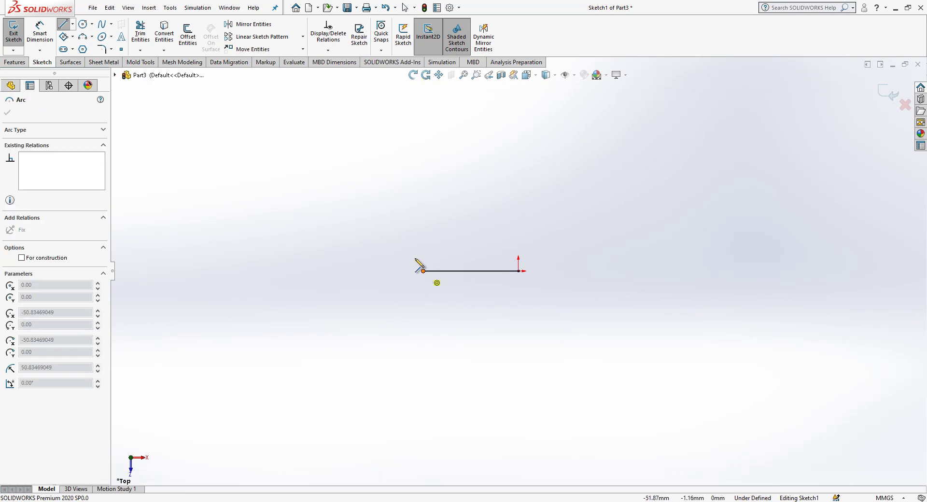
left_click(423, 203)
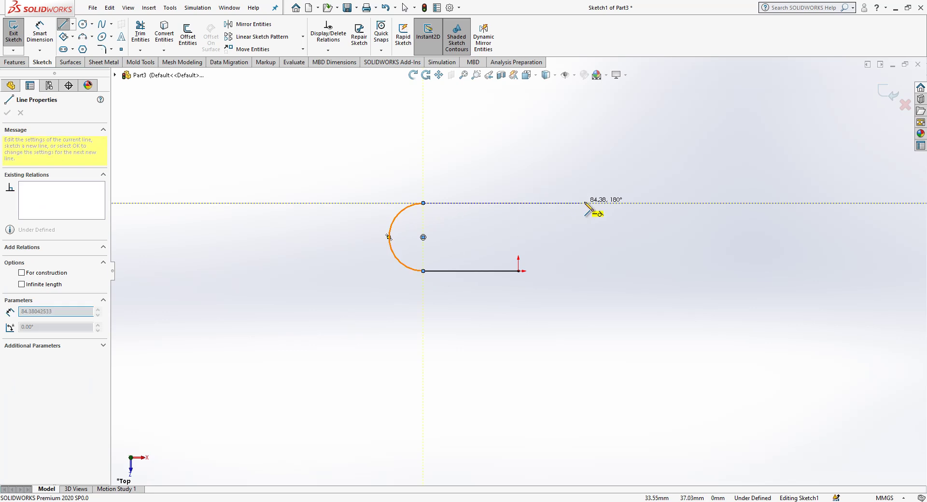
left_click(668, 203)
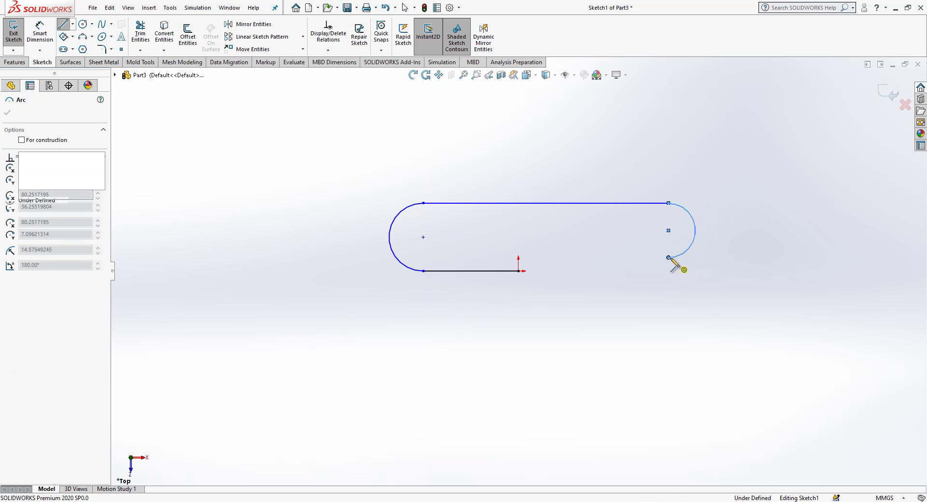
Step: Continue the path with a right-end tangent arc of about 14.6 mm radius, a lower line, a smaller left arc and an inner upper line
left_click(667, 258)
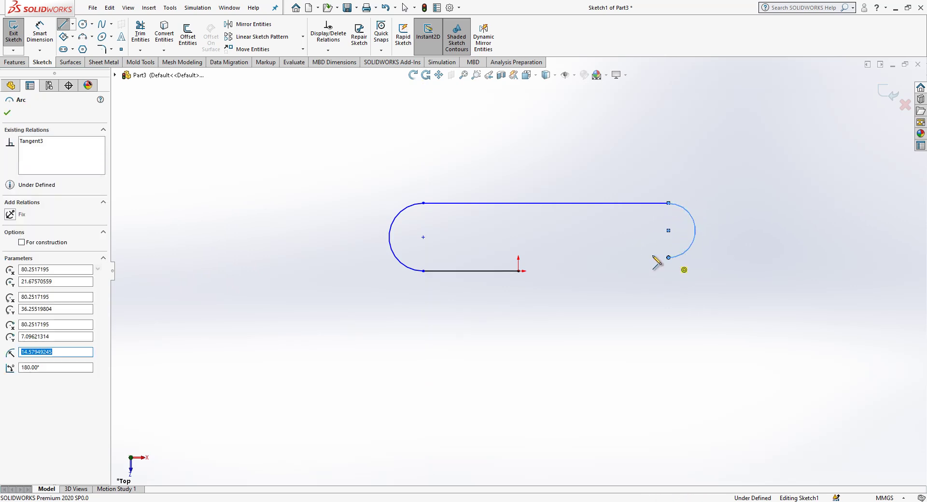
left_click(450, 258)
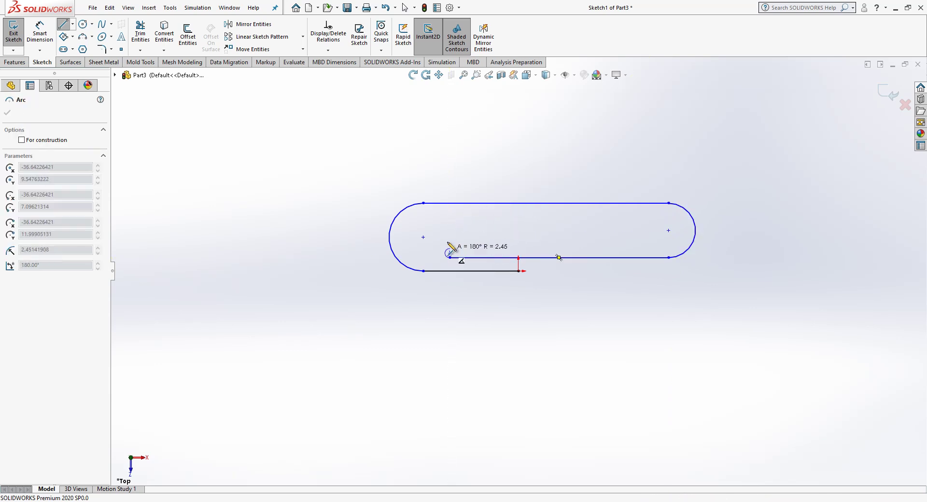
left_click(450, 210)
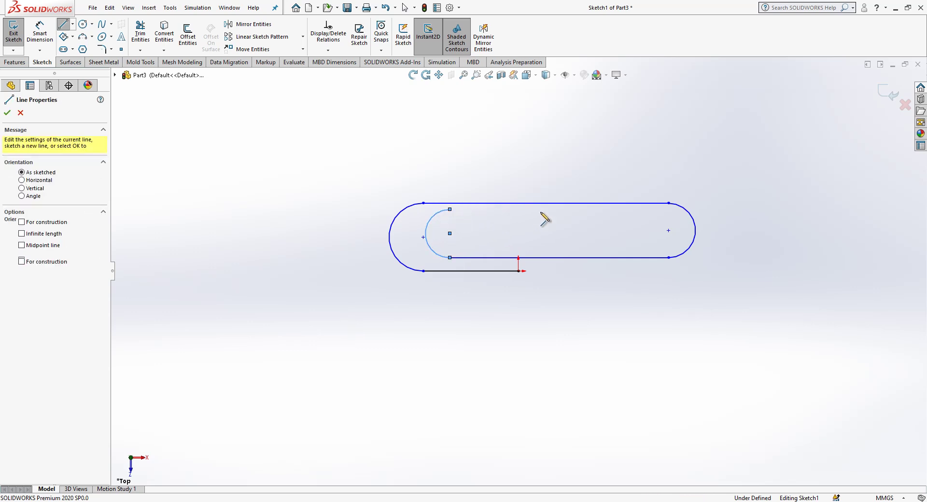
left_click(640, 209)
key("Escape")
key("Escape")
scroll(704, 207, "down", 3)
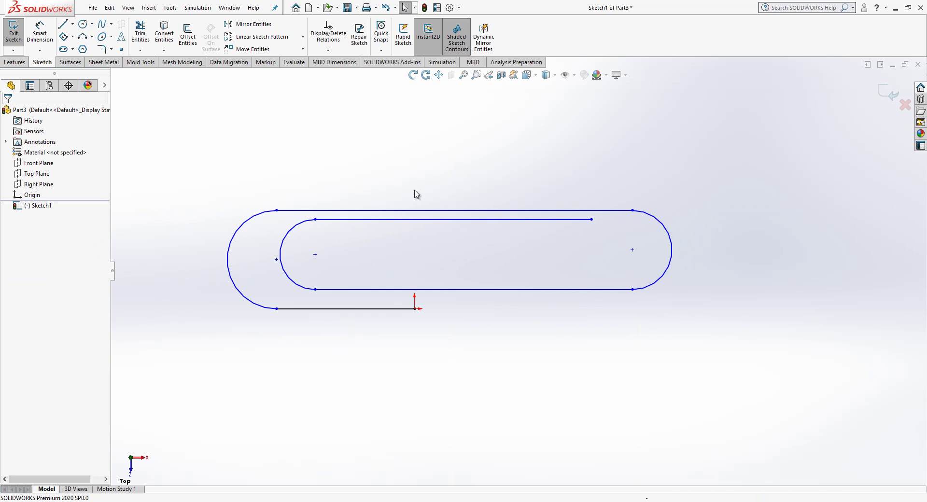
Step: Dimension the gap between the two lower horizontal lines to 1.55 mm
left_click(39, 33)
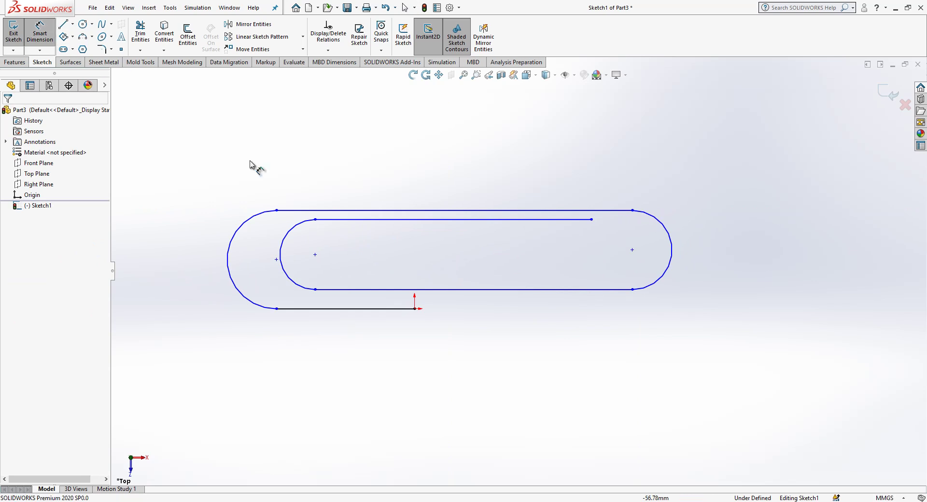
left_click(393, 290)
left_click(395, 309)
left_click(404, 325)
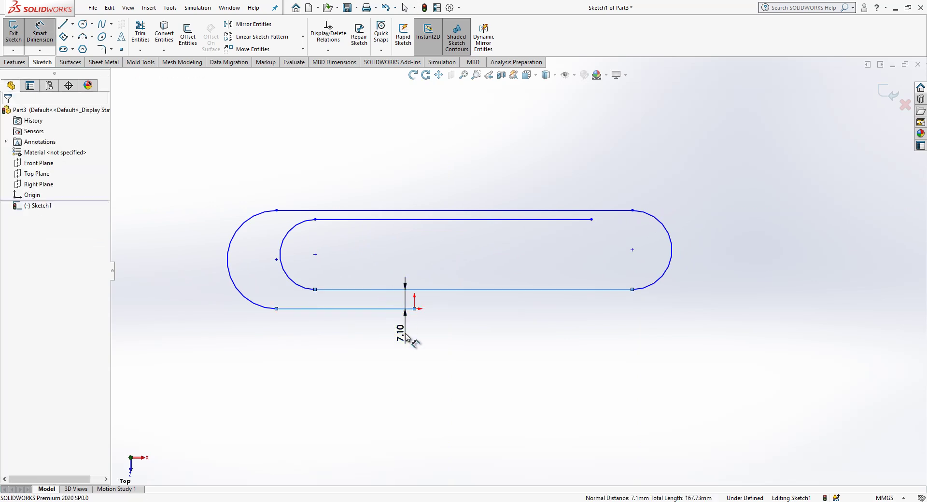
type("1.55")
key("Return")
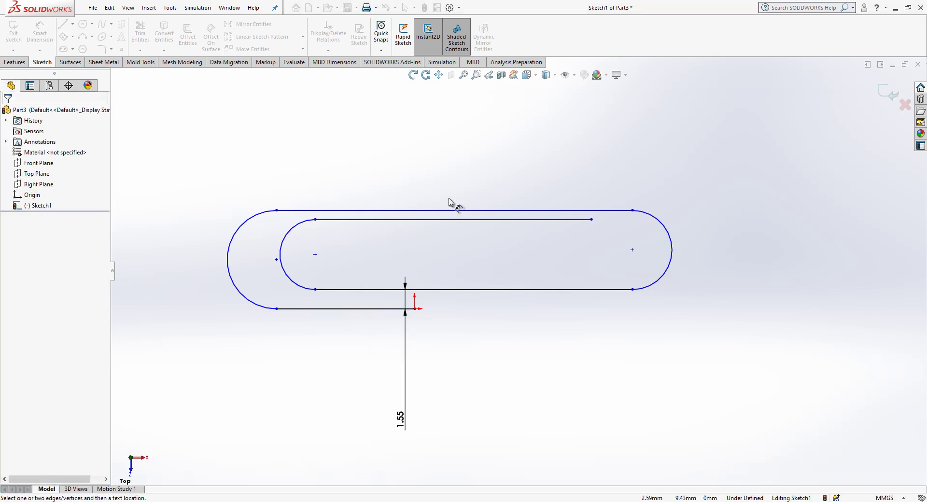
Step: Dimension the gap between the two upper horizontal lines to 1.55 mm
left_click(460, 220)
left_click(469, 210)
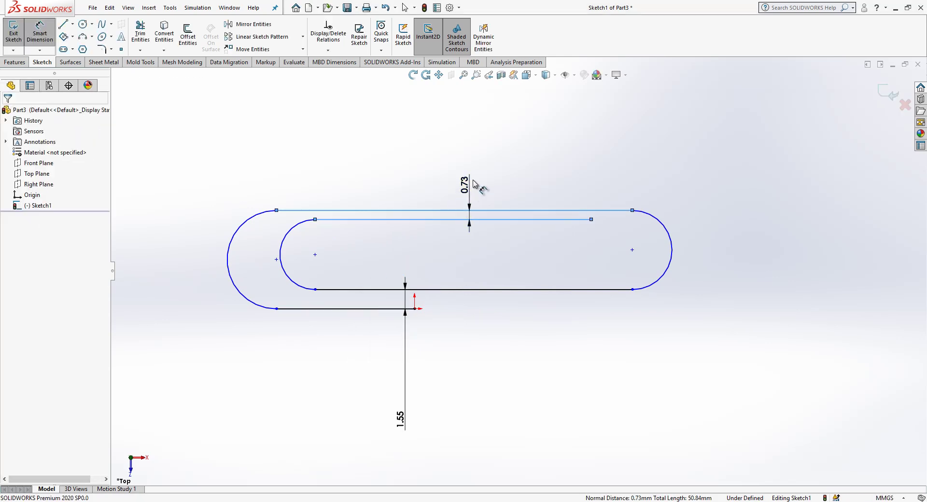
left_click(474, 184)
type("1.55")
key("Return")
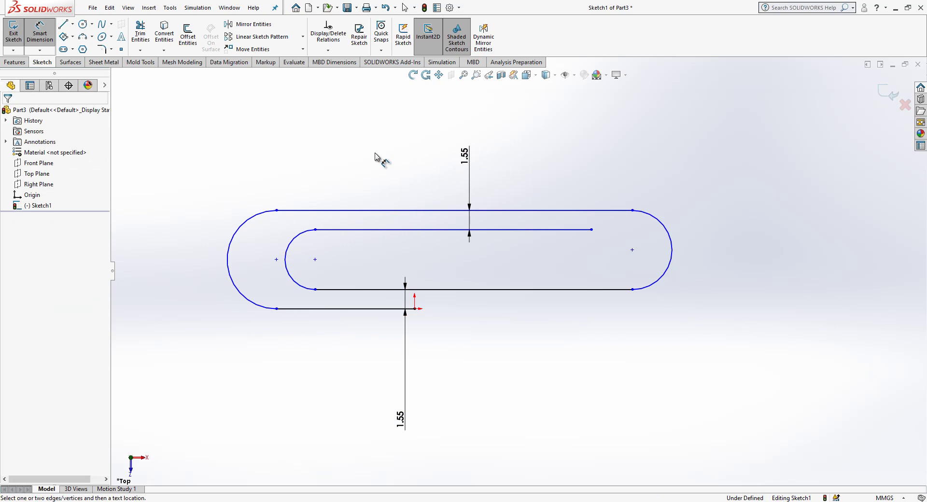
Step: Dimension the horizontal distance from the origin to the outer left arc's extreme edge to 52 mm
left_click(415, 309)
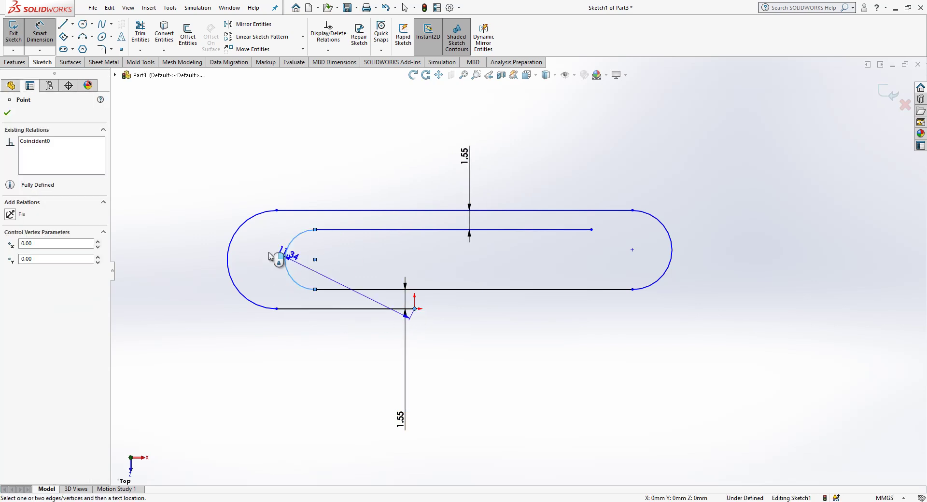
left_click(230, 259)
left_click(294, 382)
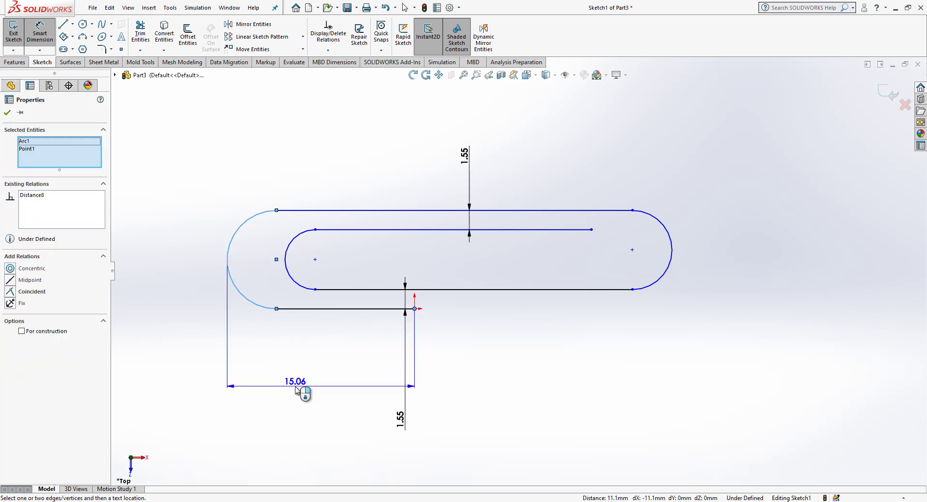
type("52")
key("Return")
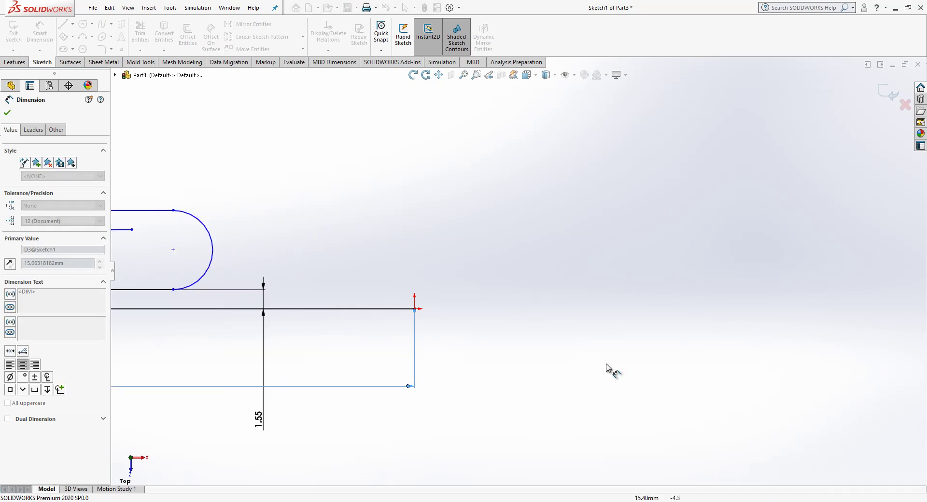
scroll(351, 296, "up", 2)
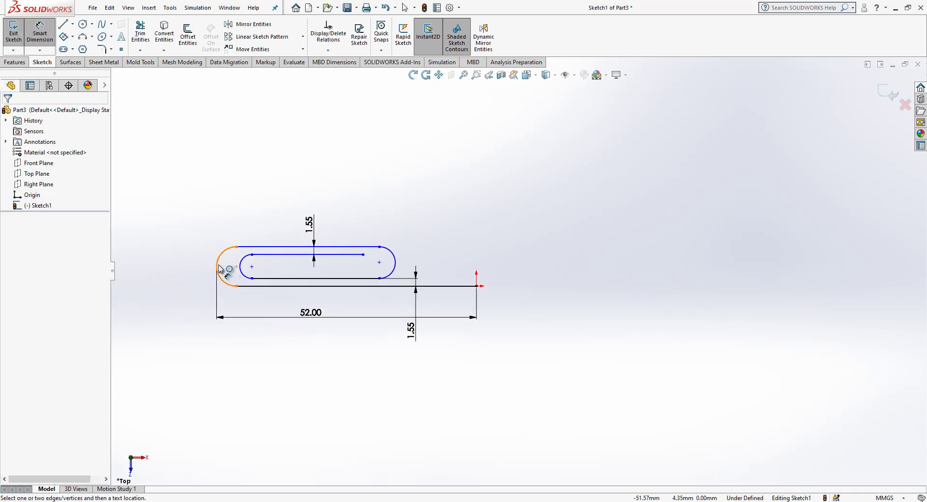
Step: Dimension the overall clip length between the outer left arc and the right arc to 72 mm
left_click(217, 268)
left_click(394, 260)
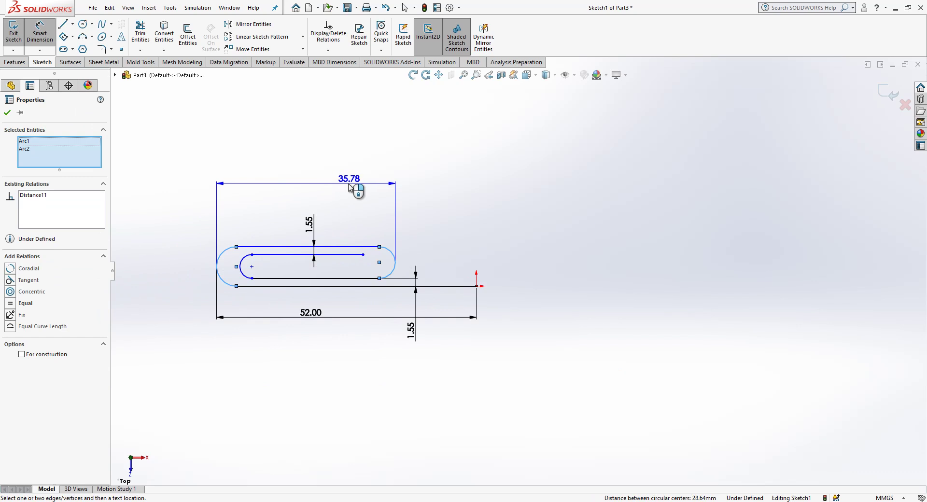
left_click(347, 184)
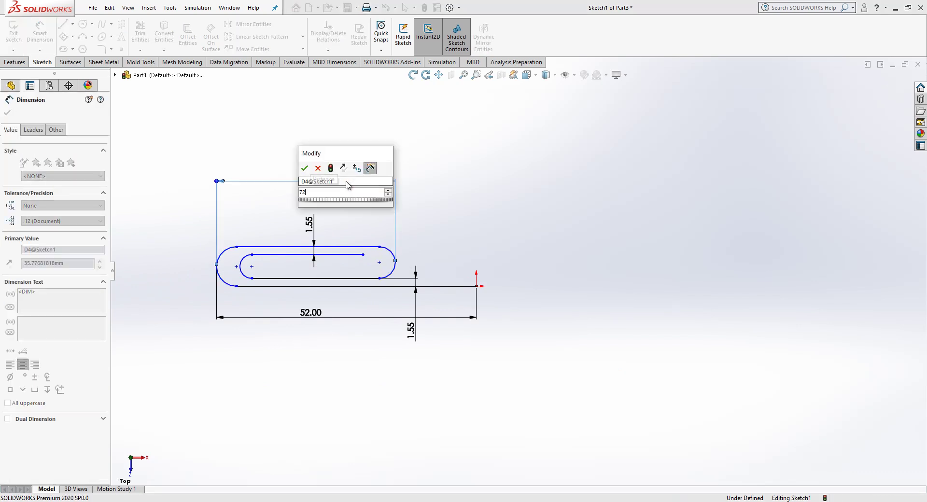
type("72")
key("Return")
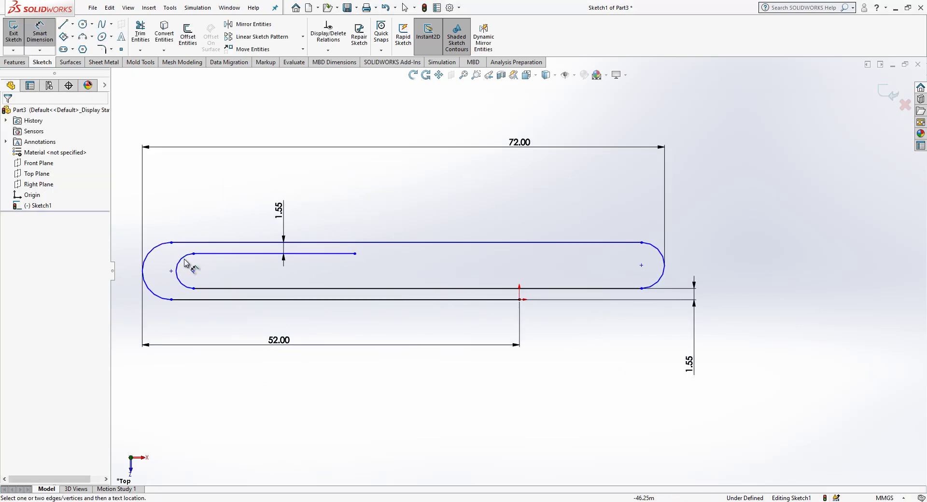
Step: Dimension the inner loop length between the inner left arc and the right arc to 55 mm
left_click(178, 268)
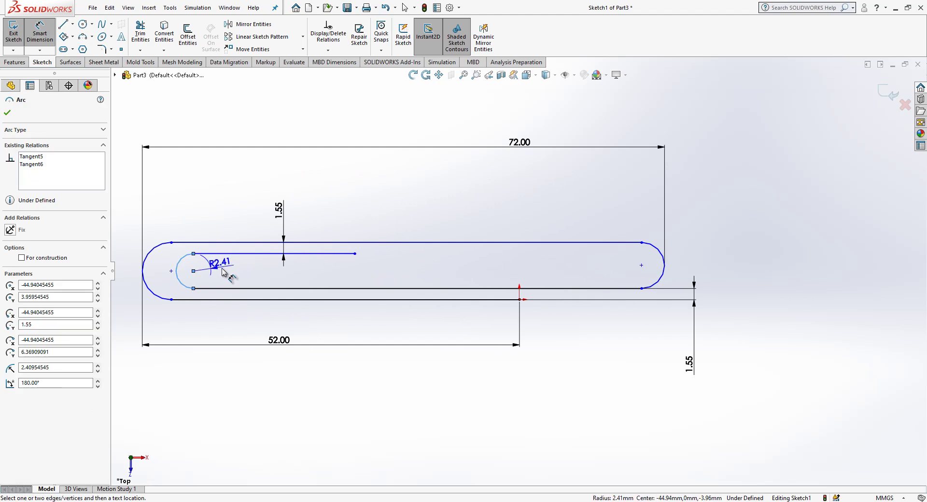
left_click(667, 269)
left_click(481, 193)
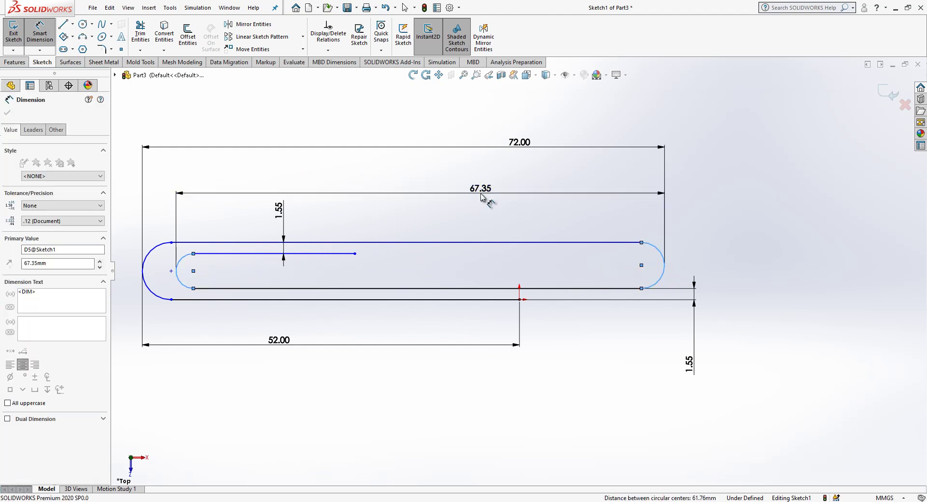
type("55")
key("Return")
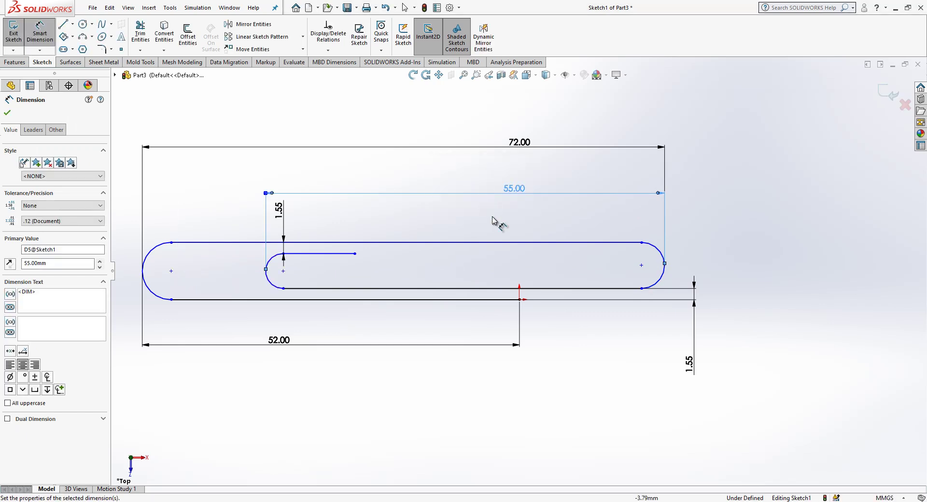
Step: Extend the free end of the inner upper line rightward until it sits above the origin
key("Escape")
left_click_drag(356, 255, 520, 260)
left_click(383, 401)
Step: Dimension the overall clip width between the outermost lower and upper lines to 13.5 mm
key("d")
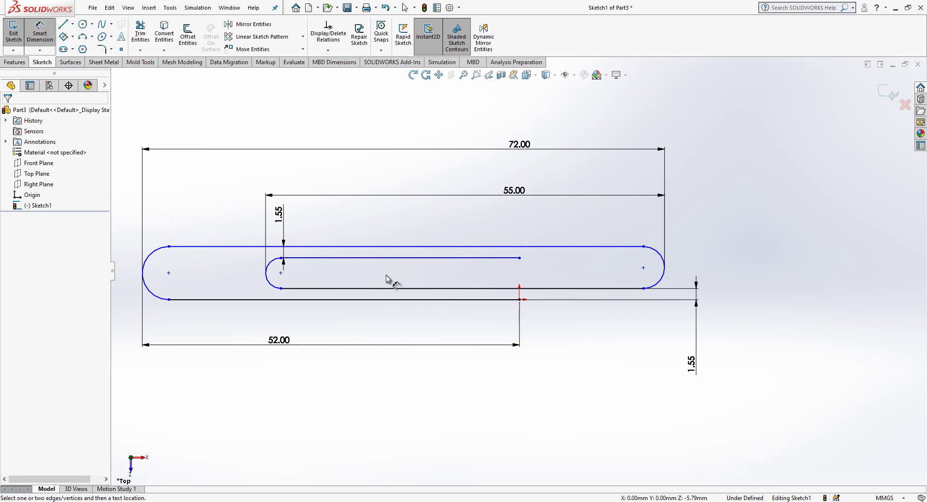
left_click(356, 300)
left_click(362, 247)
left_click(191, 273)
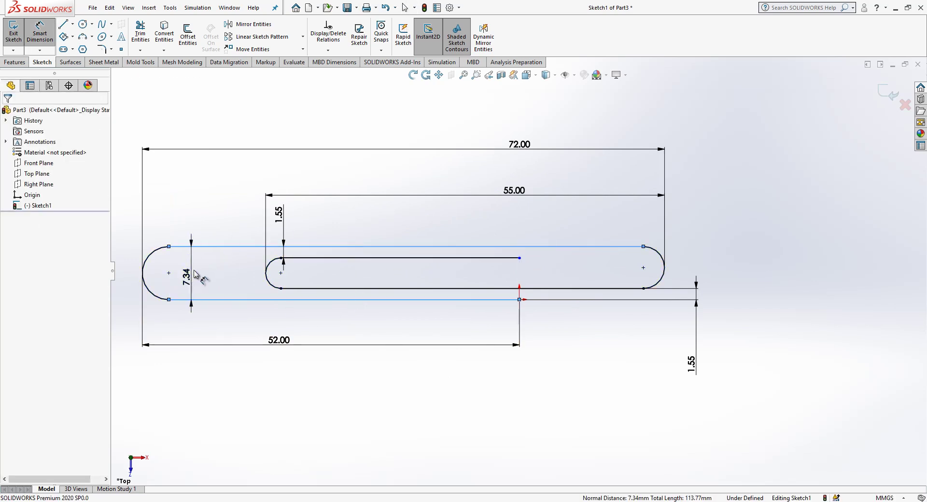
type("13.5")
key("Return")
key("Escape")
Step: Add a Vertical relation between the inner upper line's free end and the origin point
left_click(520, 213)
left_click(566, 371)
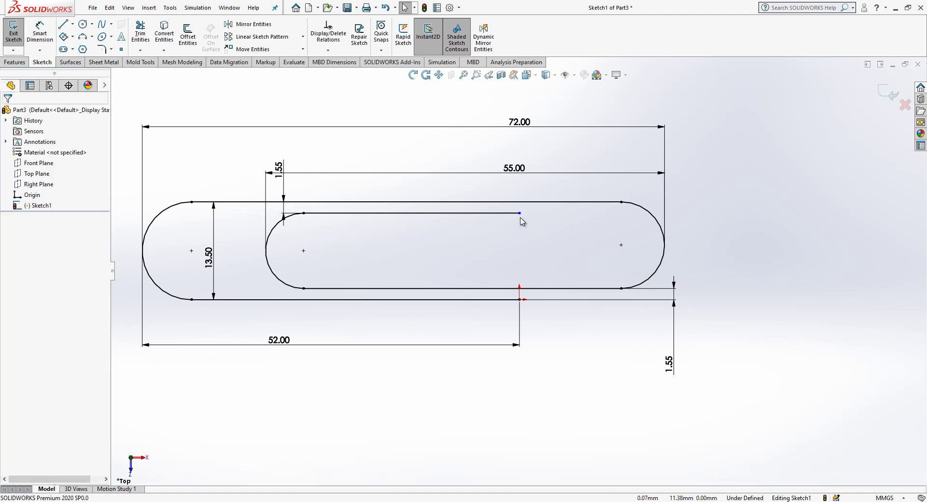
mouse_move(519, 214)
left_mouse_down()
mouse_move(544, 227)
mouse_move(509, 223)
mouse_move(523, 225)
left_mouse_up()
left_click(520, 303, "ctrl")
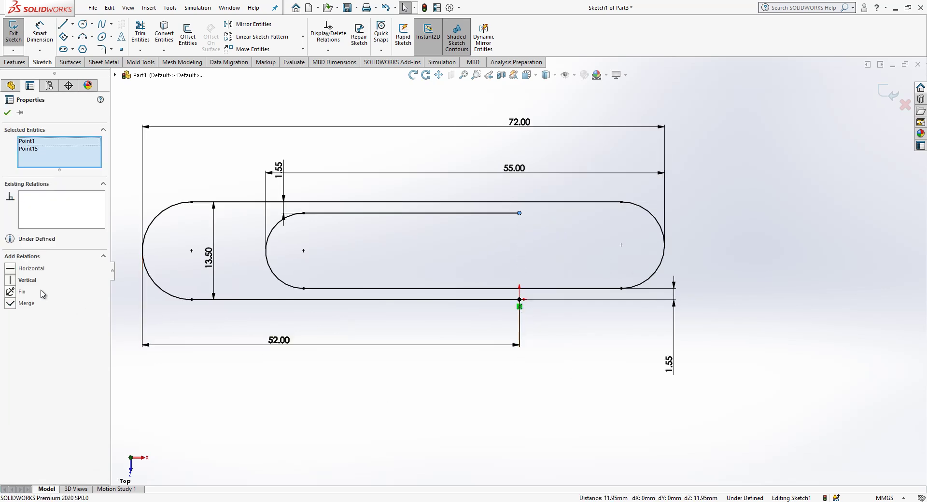
left_click(27, 282)
left_click(544, 312)
Step: Draw a horizontal line from the outer left arc's centre to its leftmost point and convert it to construction geometry
scroll(771, 153, "up", 2)
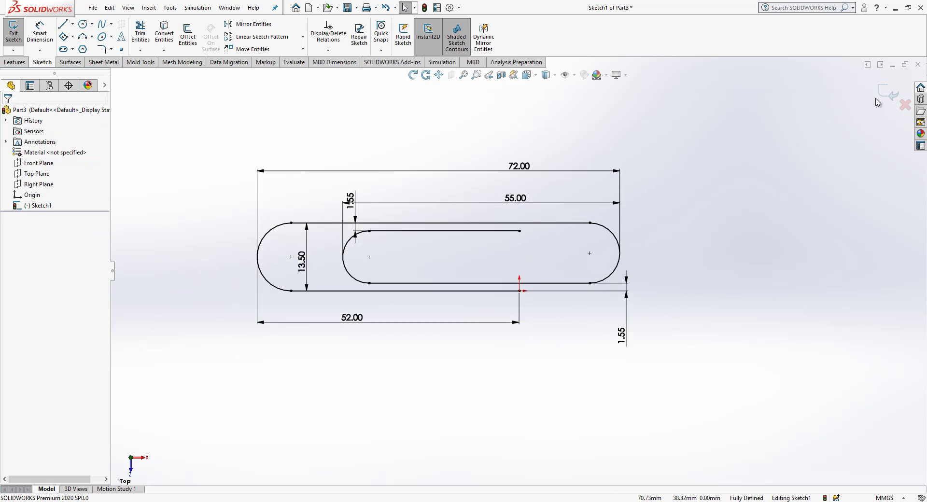
scroll(379, 236, "down", 1)
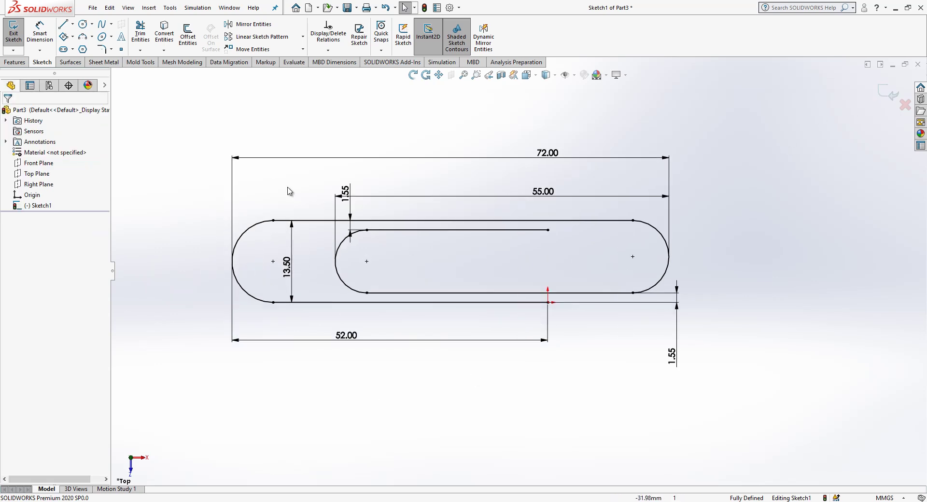
left_click(63, 25)
left_click(273, 261)
left_click(232, 261)
key("Escape")
key("Escape")
left_click(256, 261)
left_click(302, 239)
key("Escape")
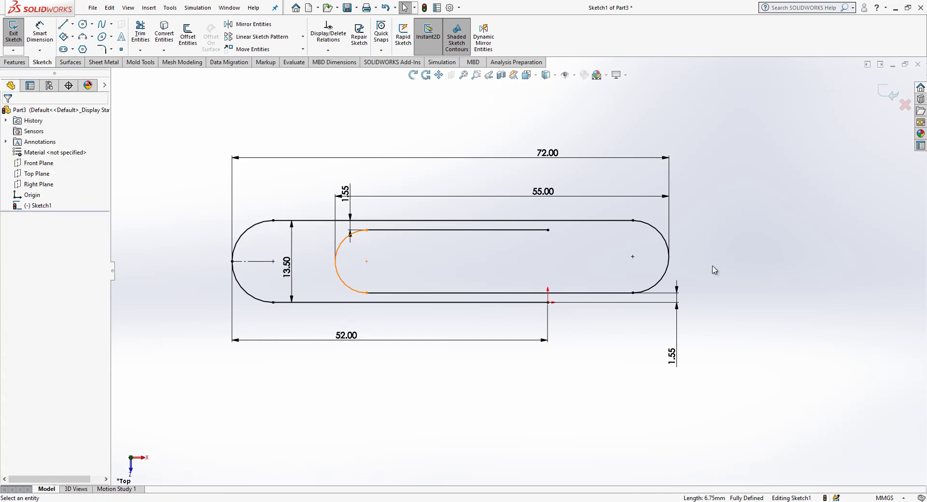
Step: Draw a horizontal line from the outer right arc's centre to its rightmost point and convert it to construction geometry
key("l")
left_click(633, 257)
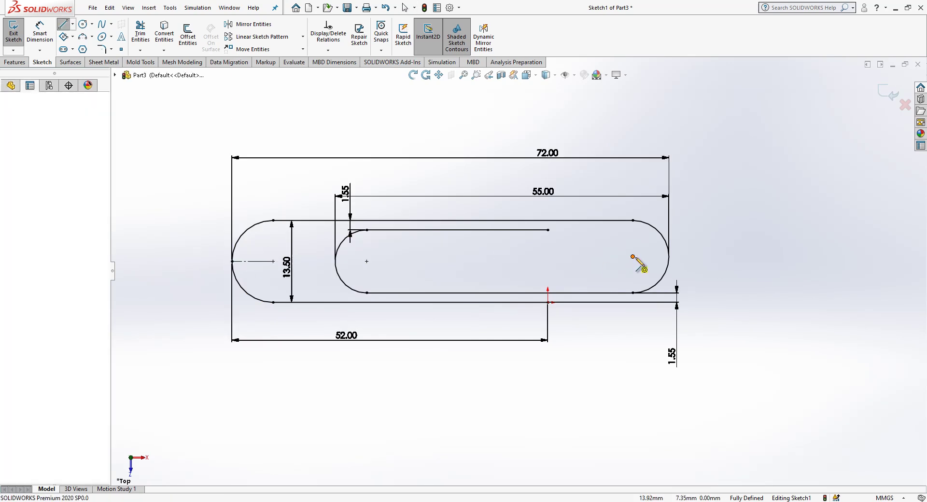
left_click(669, 257)
key("Escape")
key("Escape")
left_click(662, 257)
left_click(695, 231)
key("Escape")
Step: Close the finished path sketch and start a new sketch on the Front Plane
mouse_move(600, 308)
middle_mouse_down()
mouse_move(585, 202)
mouse_move(788, 141)
middle_mouse_up()
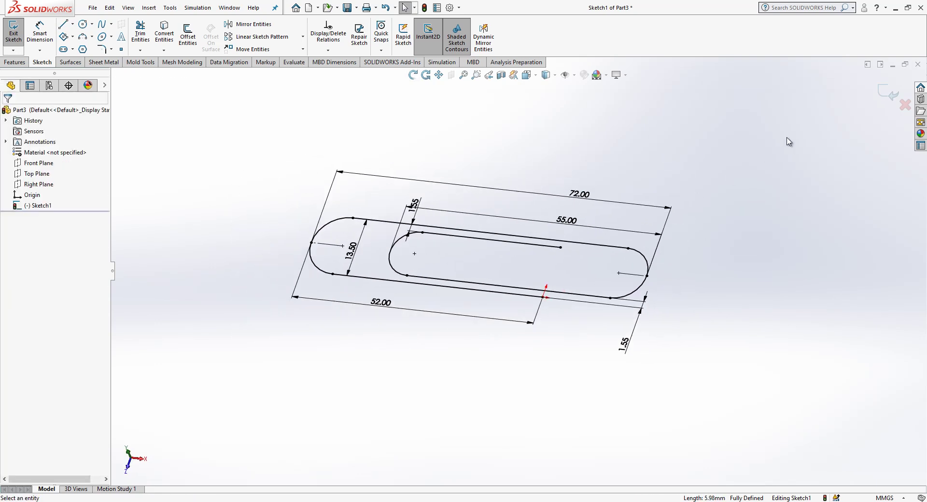
left_click(884, 96)
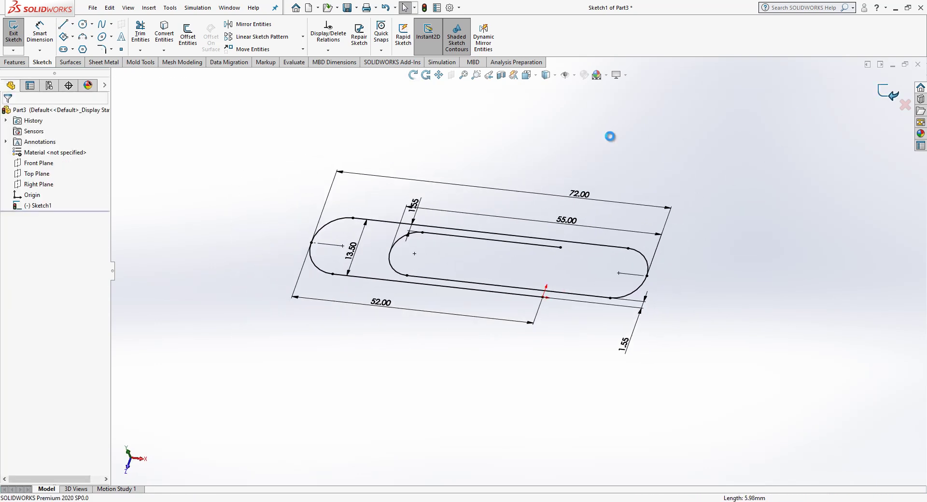
left_click(30, 164)
left_click(38, 151)
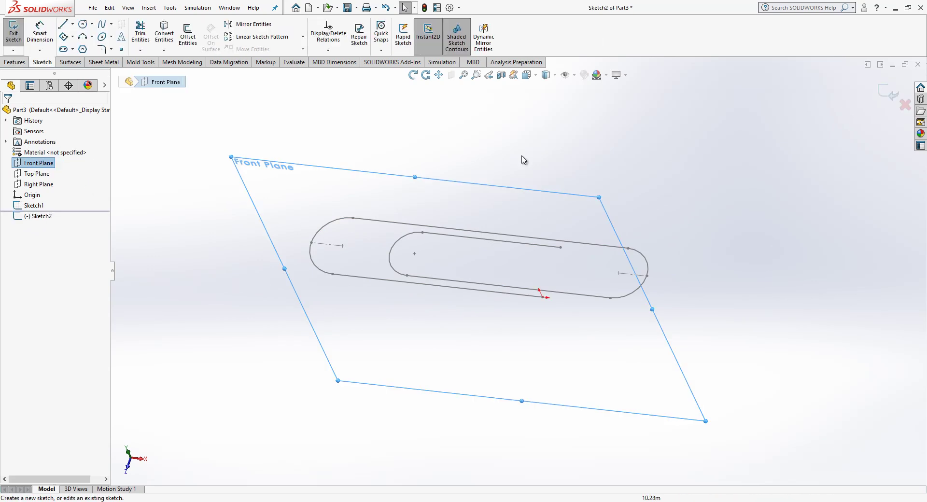
key("space")
left_click(347, 398)
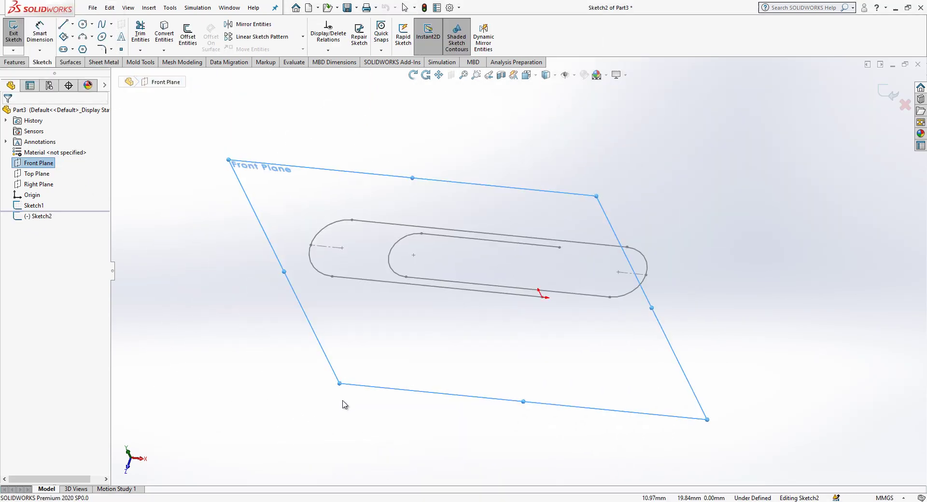
Step: Draw a horizontal line from the clip's end nearest the origin past the origin, followed by a peak about 4.9 mm high returning to the baseline
left_click(68, 27)
left_click(283, 272)
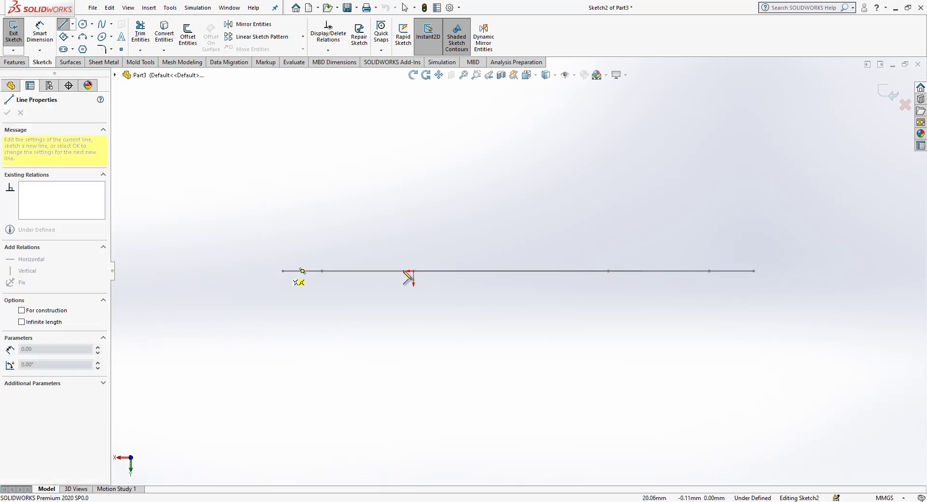
left_click(437, 271)
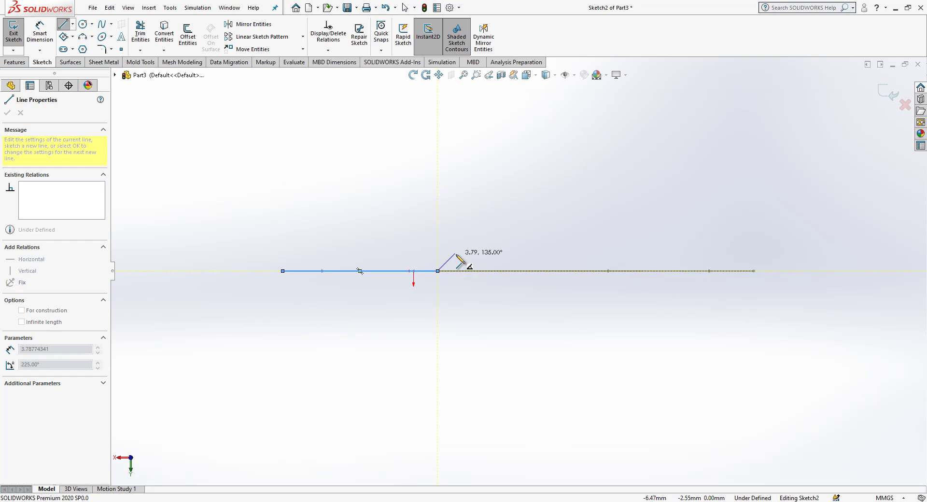
left_click(455, 239)
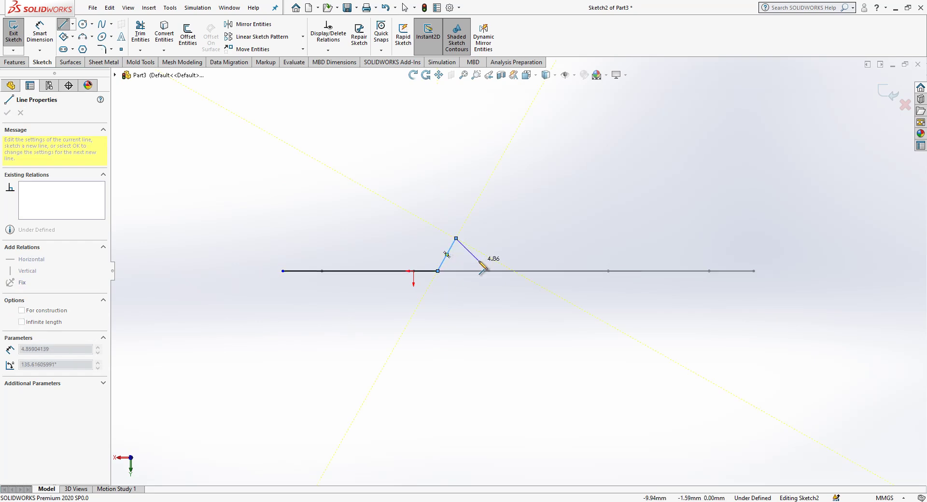
left_click(479, 260)
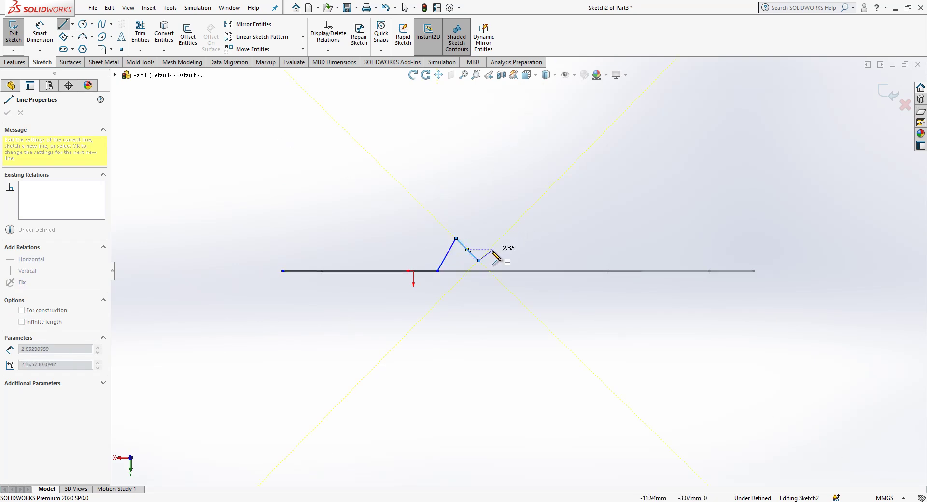
key("Escape")
left_click_drag(478, 260, 484, 272)
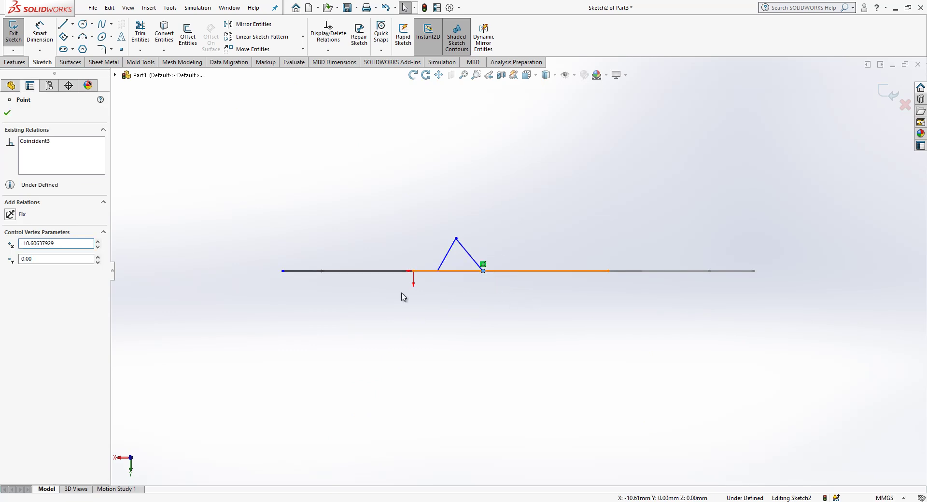
Step: Continue the profile with two more peaks about 4.9 mm high and a horizontal line along the baseline to the clip's far end
key("l")
left_click(484, 271)
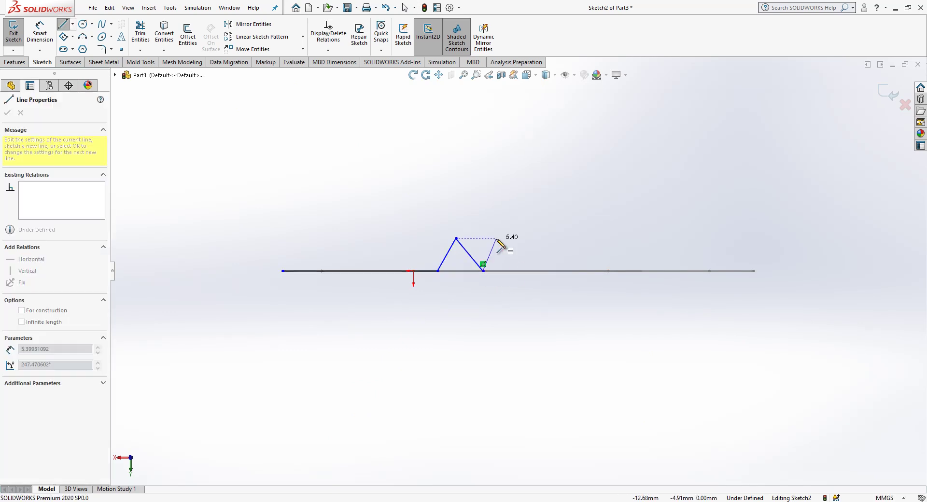
left_click(496, 239)
left_click(524, 271)
left_click(545, 239)
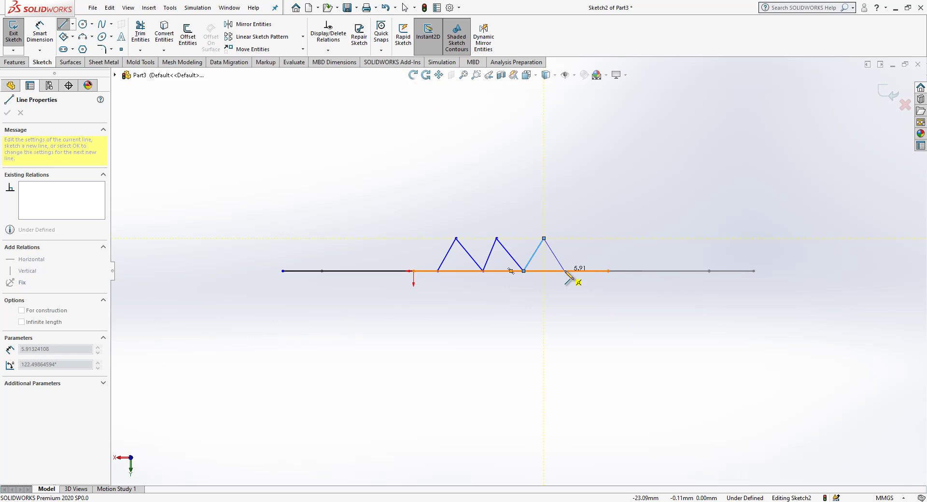
left_click(565, 271)
left_click(754, 271)
key("Escape")
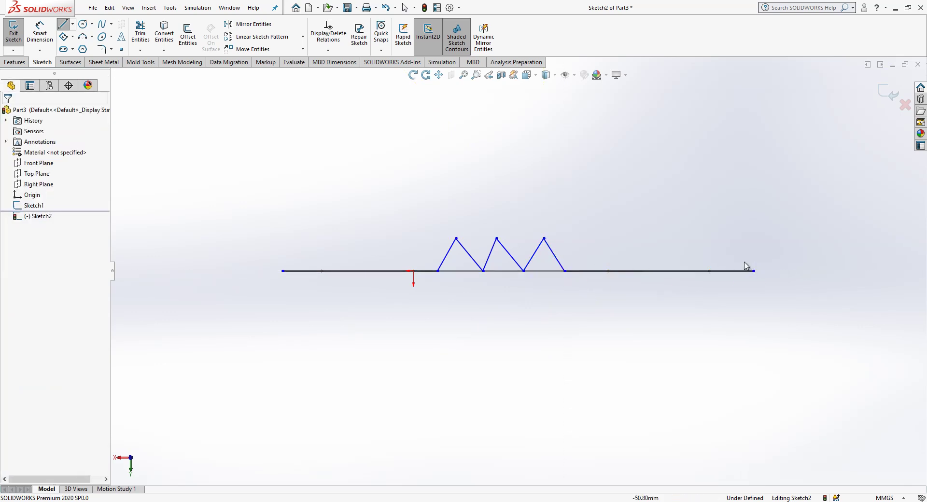
Step: Add an Equal relation to all six slanted zigzag lines
mouse_move(733, 259)
middle_mouse_down()
mouse_move(665, 304)
mouse_move(524, 263)
mouse_move(586, 240)
mouse_move(576, 253)
middle_mouse_up()
left_click_drag(563, 225, 433, 269)
left_click(525, 233)
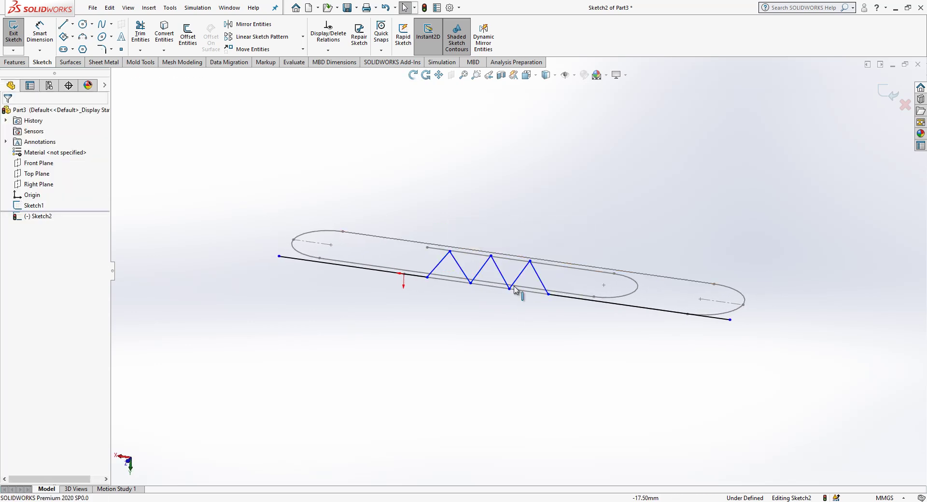
Step: Dimension the height of the first peak nearest the origin above the baseline as 0.75 mm
left_click(527, 78)
left_click(341, 398)
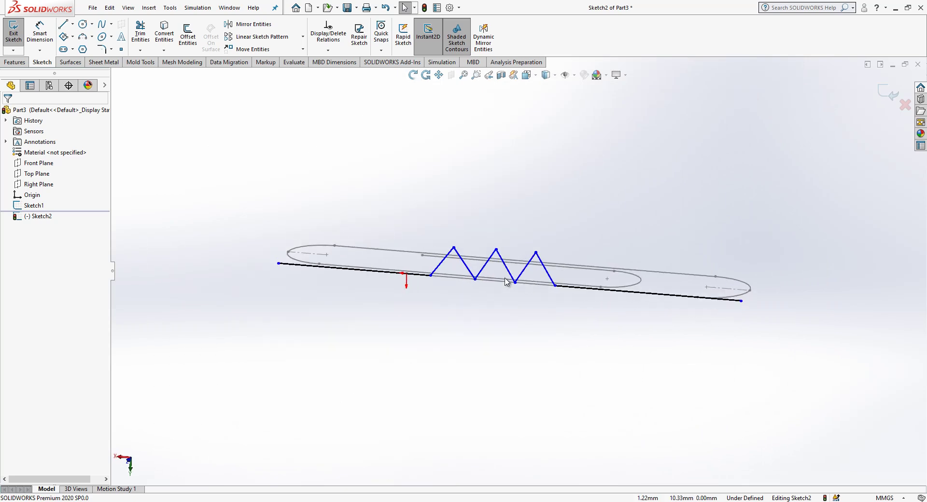
mouse_move(409, 237)
right_mouse_down()
mouse_move(423, 276)
mouse_move(415, 238)
right_mouse_up()
key("Escape")
left_click(423, 263)
left_click(428, 307)
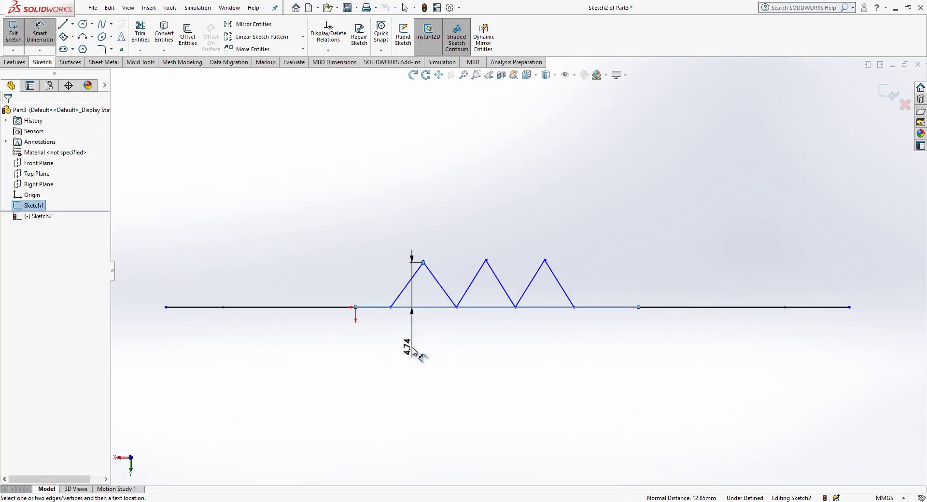
left_click(422, 352)
type("0.75")
key("Return")
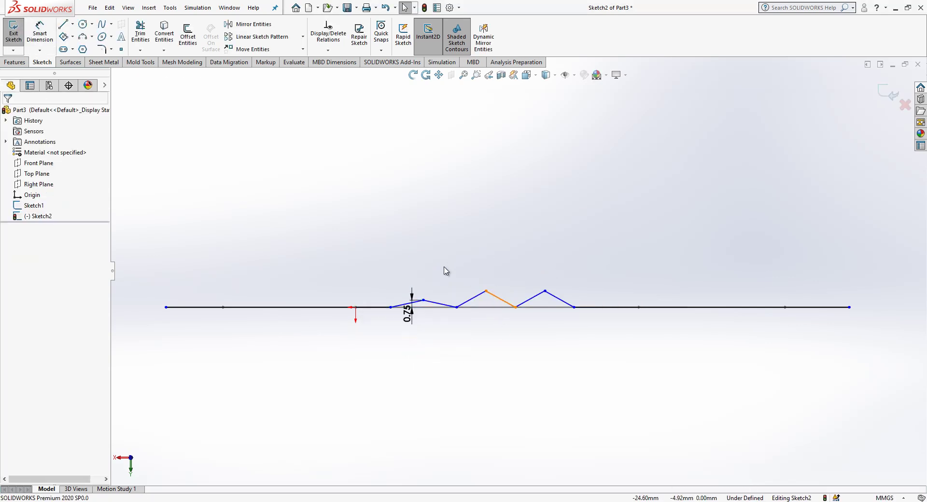
Step: Draw a line from the first peak to the last peak, make it horizontal and convert it to construction geometry
key("l")
left_click(409, 302)
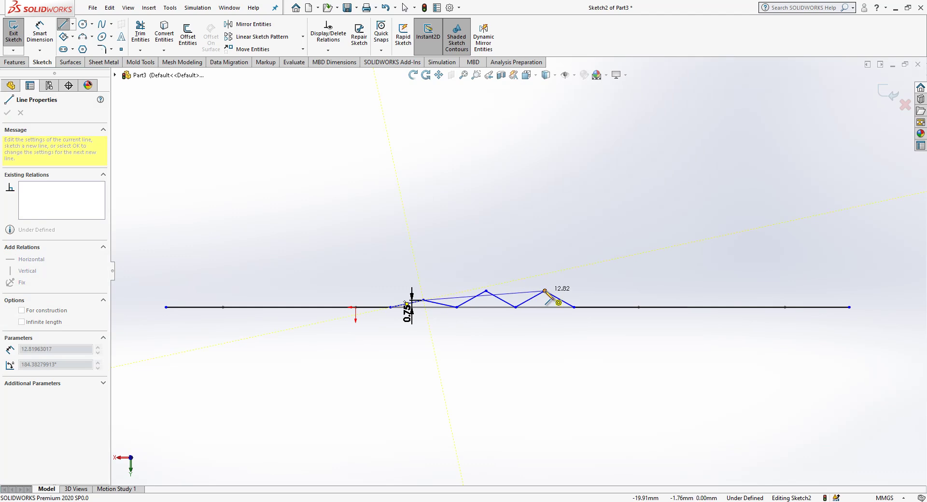
left_click(545, 291)
key("Escape")
left_click(540, 290)
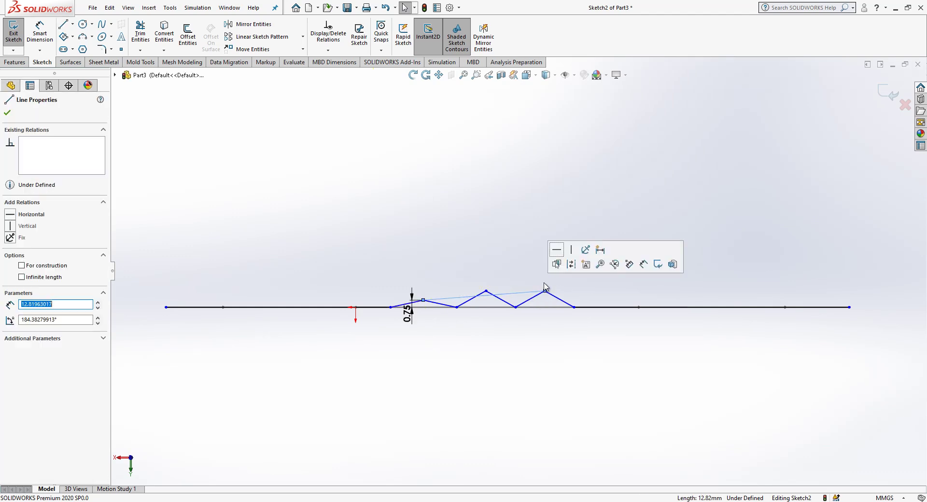
left_click(573, 265)
left_click(570, 263)
left_click(556, 247)
left_click(509, 244)
Step: Add a Coincident relation between the middle peak and the horizontal construction line
left_click(484, 299)
left_click(482, 286, "ctrl")
left_click(33, 281)
left_click(462, 344)
scroll(544, 308, "down", 1)
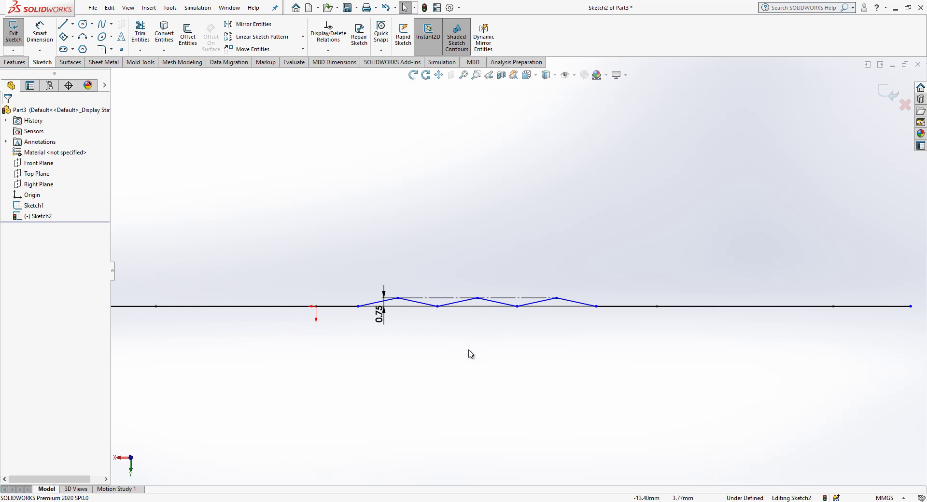
Step: Dimension the horizontal distance between the first and middle peaks as 6 mm
left_click(40, 34)
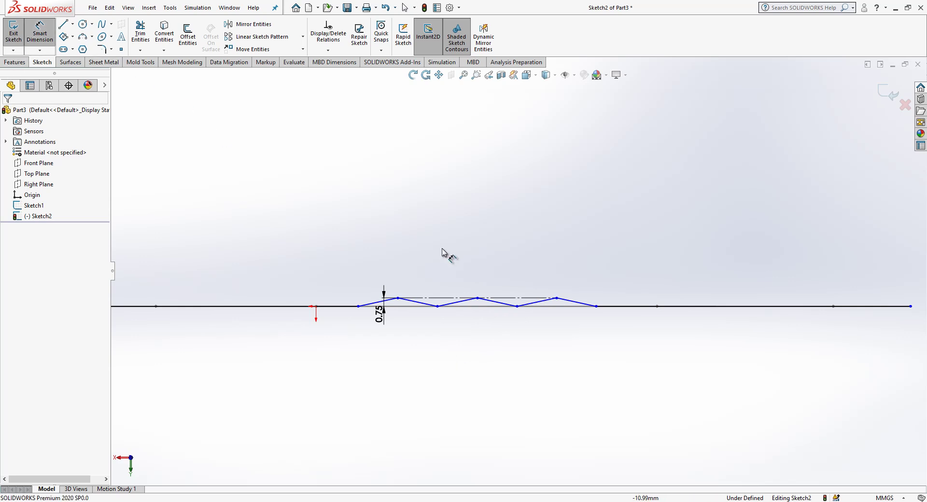
left_click(398, 298)
left_click(477, 298)
left_click(451, 246)
type("6")
key("Return")
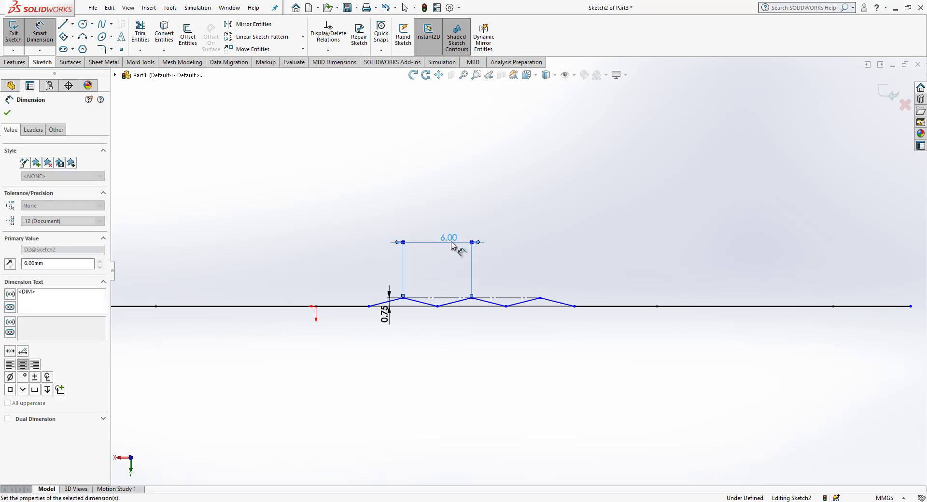
key("Escape")
Step: Add a Coincident relation between the profile's end farthest from the origin and the construction line's outer endpoint on the large outer arc
middle_click_drag(532, 209, 521, 273)
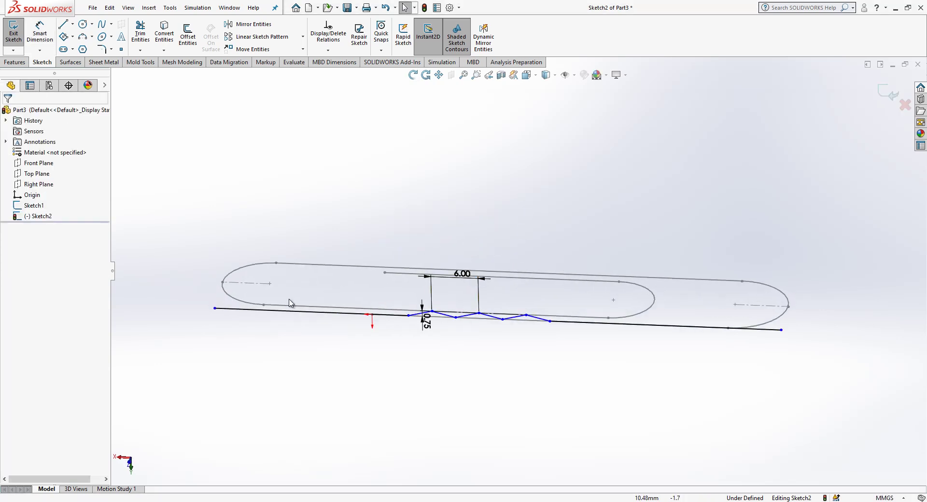
left_click(782, 330)
left_click(788, 307, "ctrl")
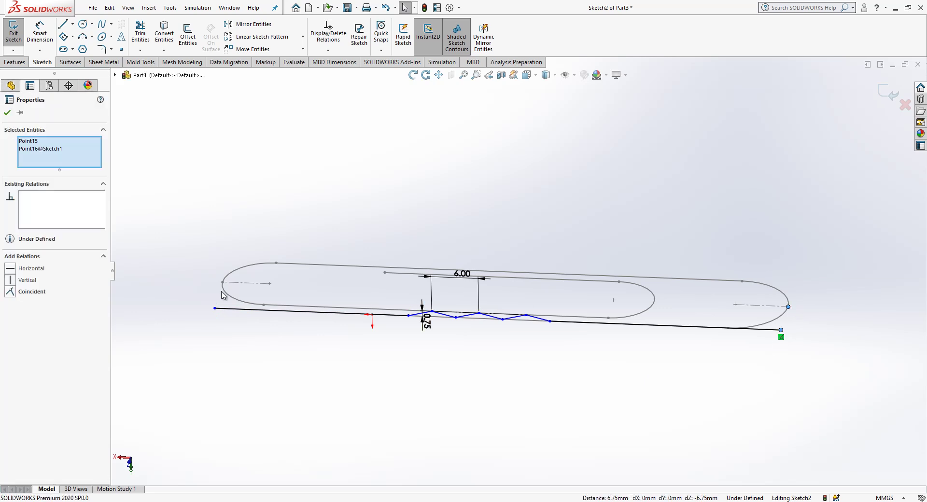
left_click(238, 350)
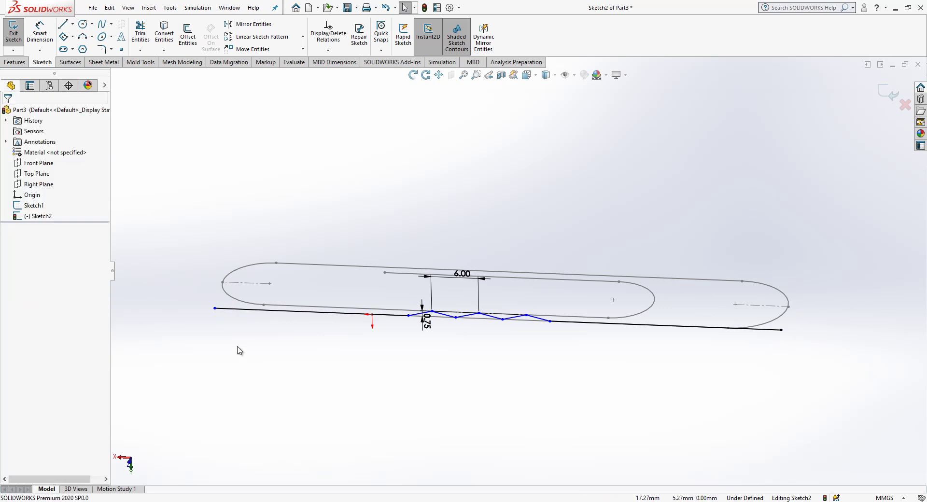
Step: Add a Coincident relation between the profile's end nearest the origin and the construction line's outer endpoint on the neighbouring arc
left_click(214, 309)
left_click(222, 284, "ctrl")
left_click(223, 283)
key("Escape")
left_click(215, 309)
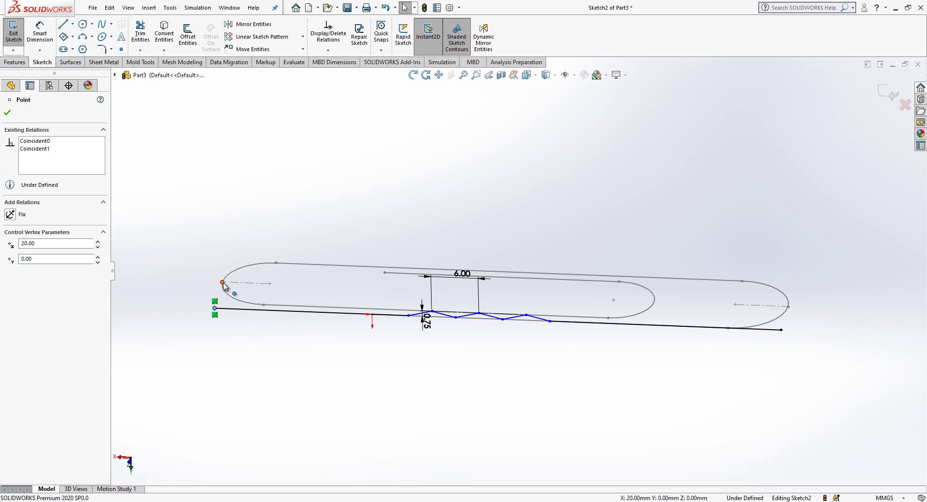
left_click(222, 283, "ctrl")
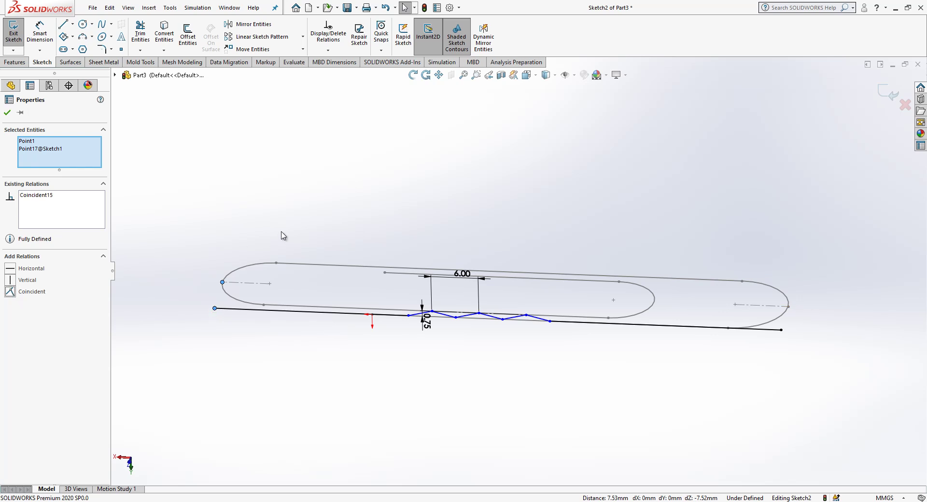
left_click(283, 235)
Step: Add an Equal relation between the two long straight lines on either side of the zigzag
left_click(400, 315)
left_click(634, 324, "ctrl")
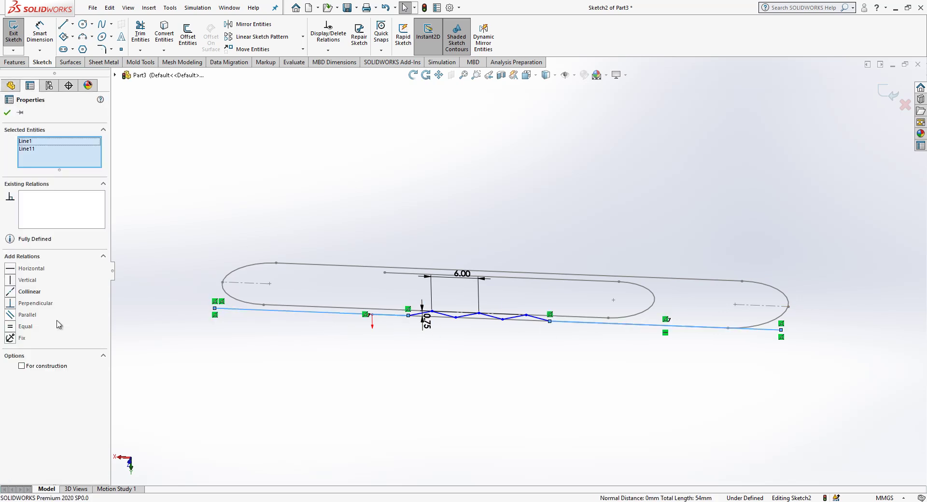
left_click(29, 330)
key("Escape")
Step: Fillet all the zigzag corners with a 2 mm radius, accepting the removal of conflicting equal relations
scroll(633, 326, "down", 1)
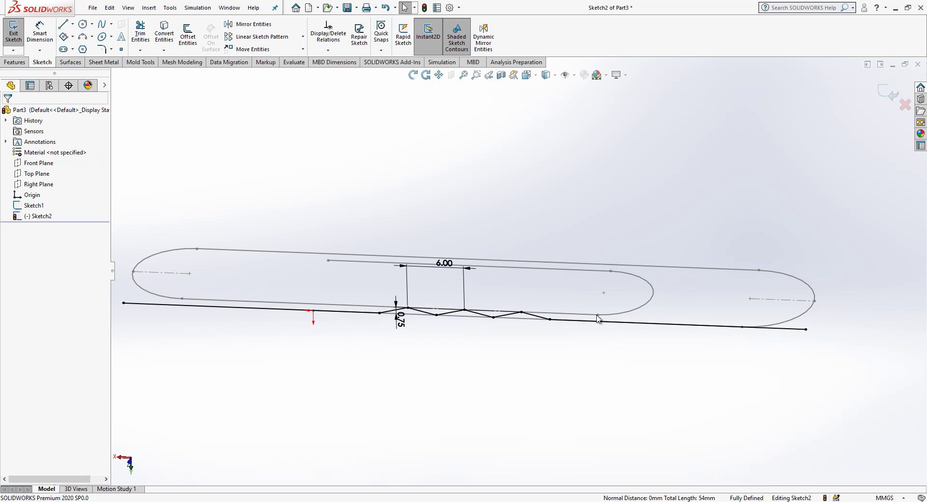
middle_click_drag(602, 321, 598, 330)
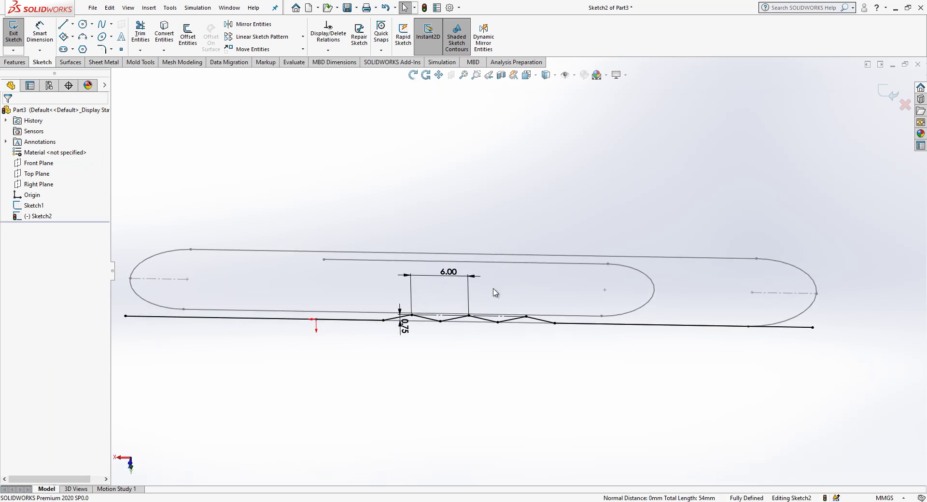
left_click(102, 48)
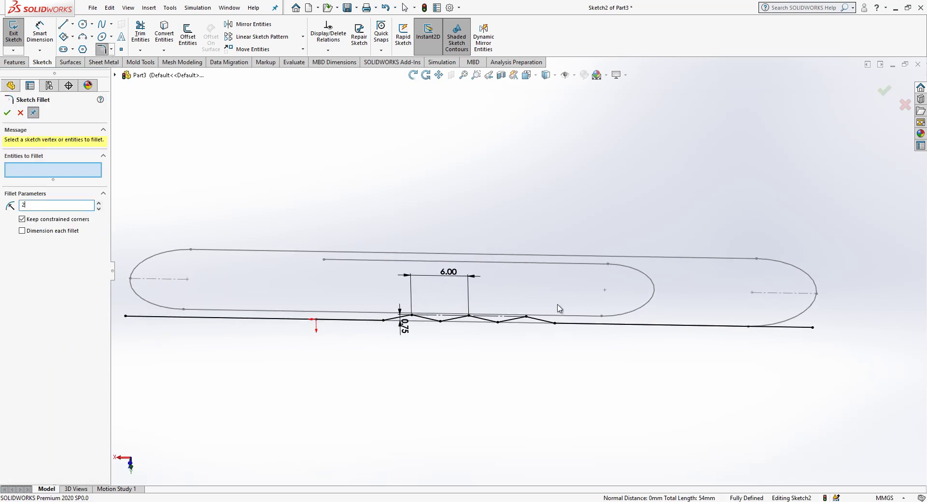
left_click_drag(594, 252, 298, 387)
left_click(485, 266)
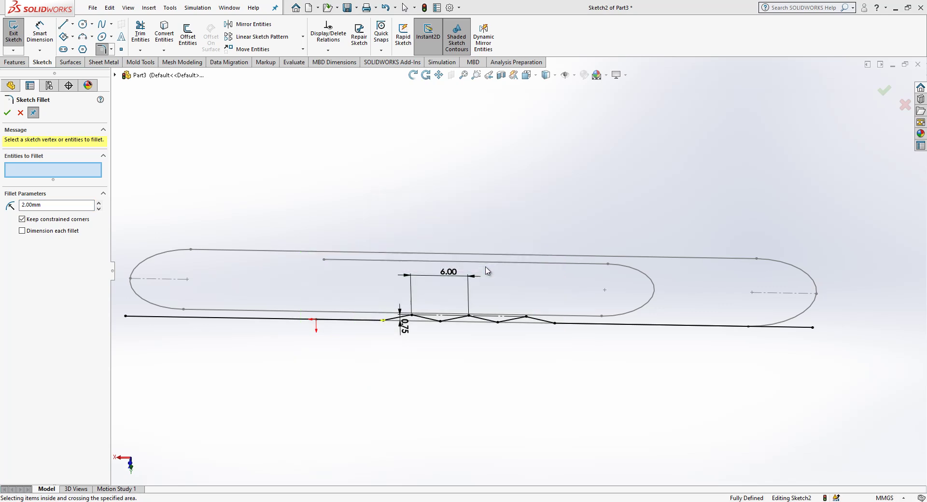
left_click(486, 270)
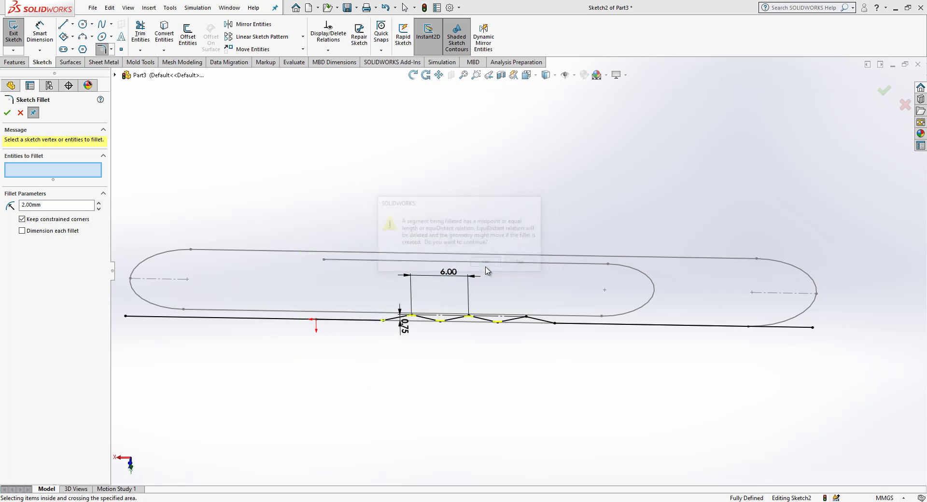
left_click(486, 268)
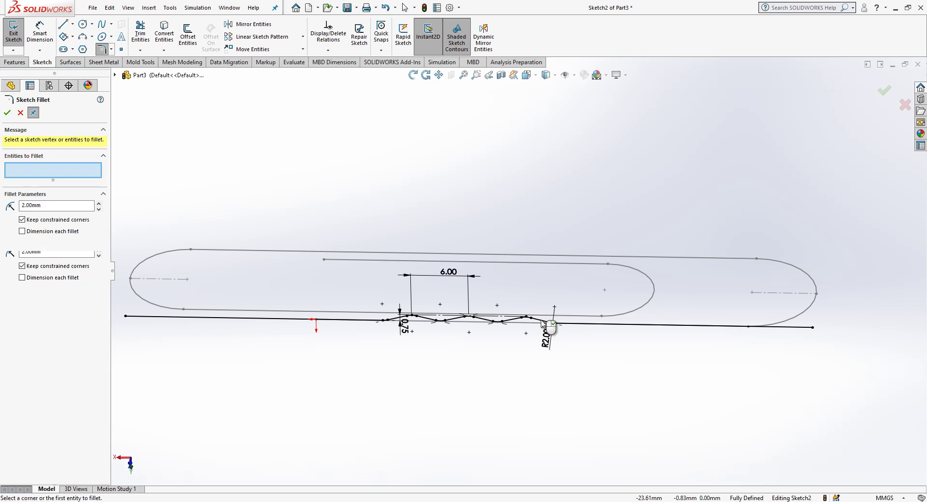
left_click(884, 91)
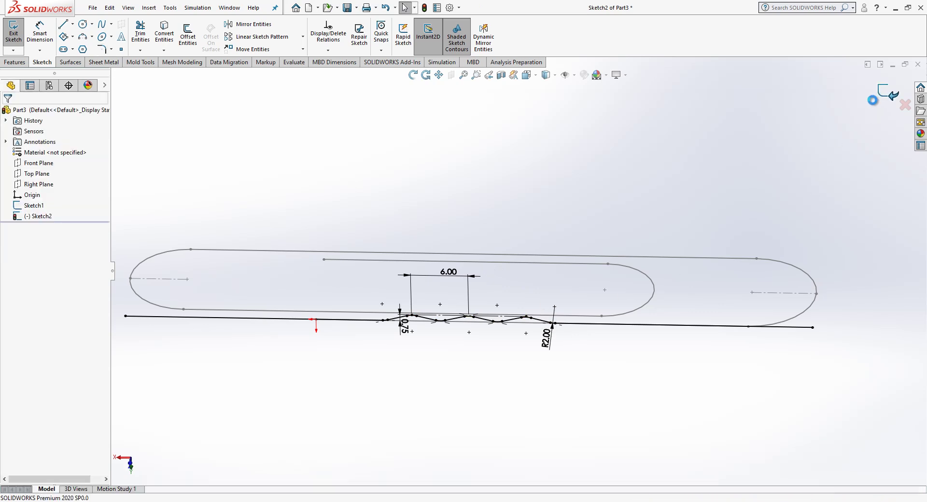
Step: Start a sketch on the Front Plane and convert all entities of the filleted zigzag sketch into it
mouse_move(466, 232)
middle_mouse_down()
mouse_move(389, 298)
mouse_move(407, 285)
middle_mouse_up()
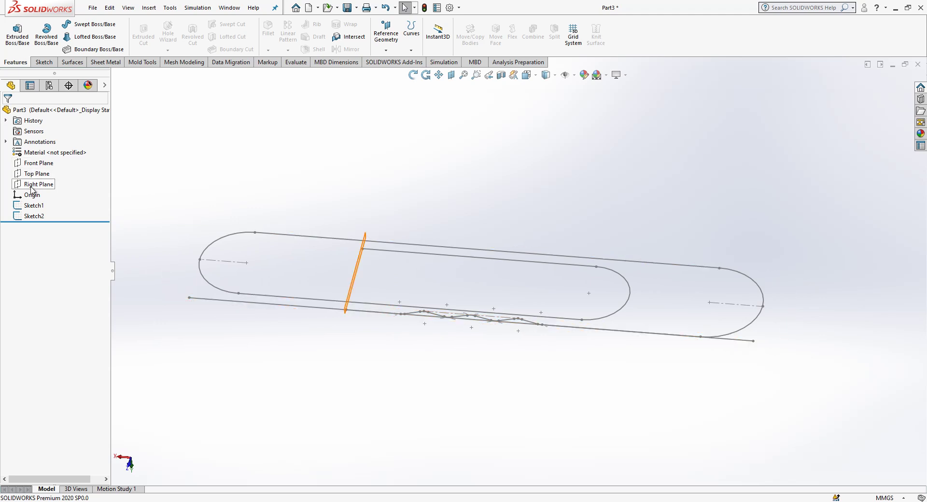
left_click(36, 163)
left_click(36, 152)
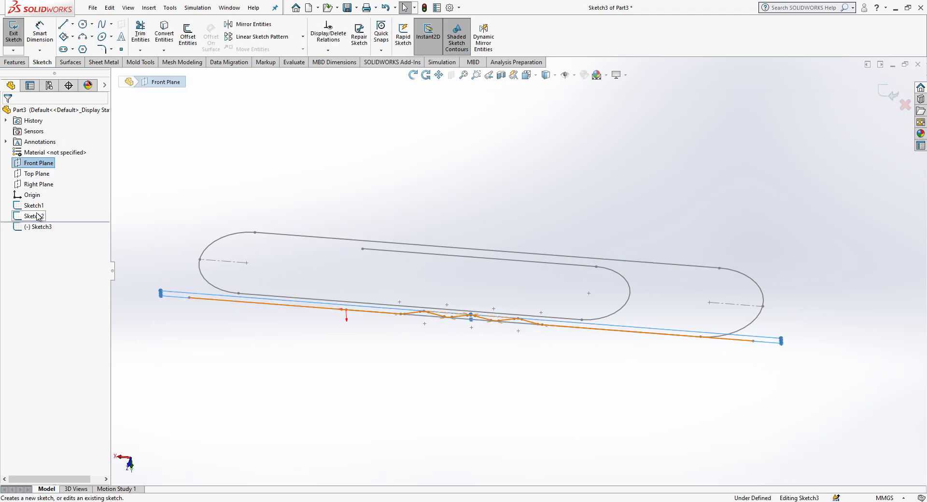
left_click(36, 218)
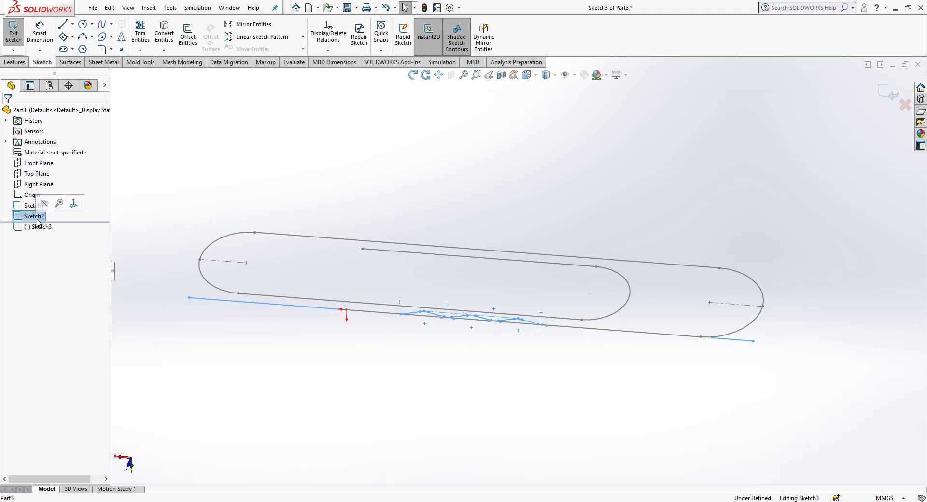
left_click(166, 36)
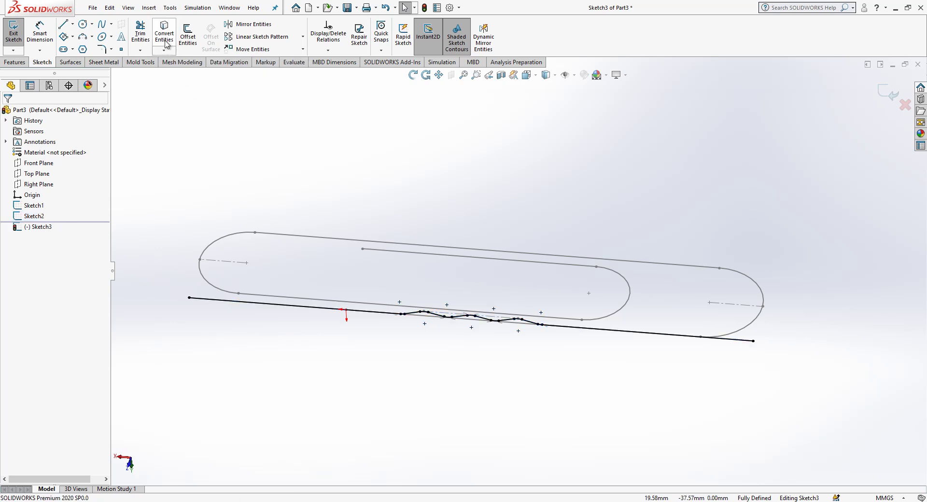
key("ctrl+z")
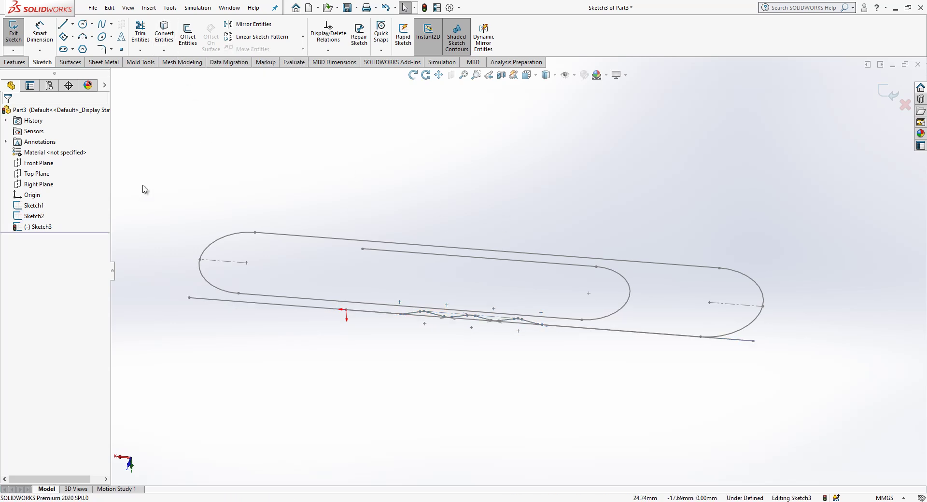
left_click(46, 216)
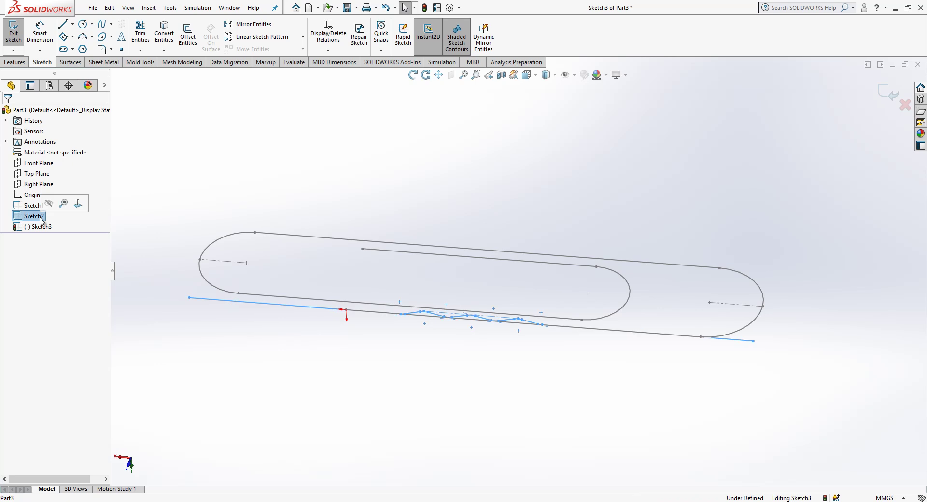
left_click(163, 36)
Step: Hide the original zigzag sketch, Sketch2, leaving only the converted copy and the path sketch on display
left_click(527, 75)
left_click(410, 367)
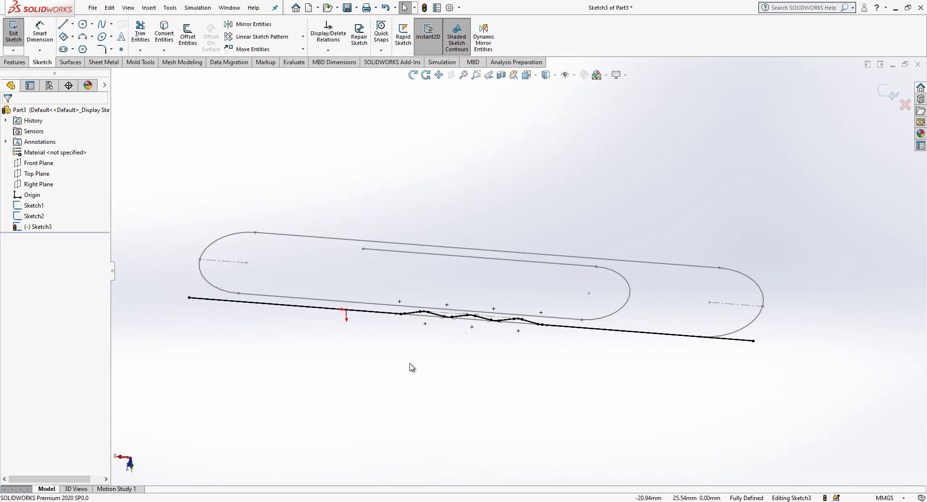
left_click(43, 216)
left_click(52, 204)
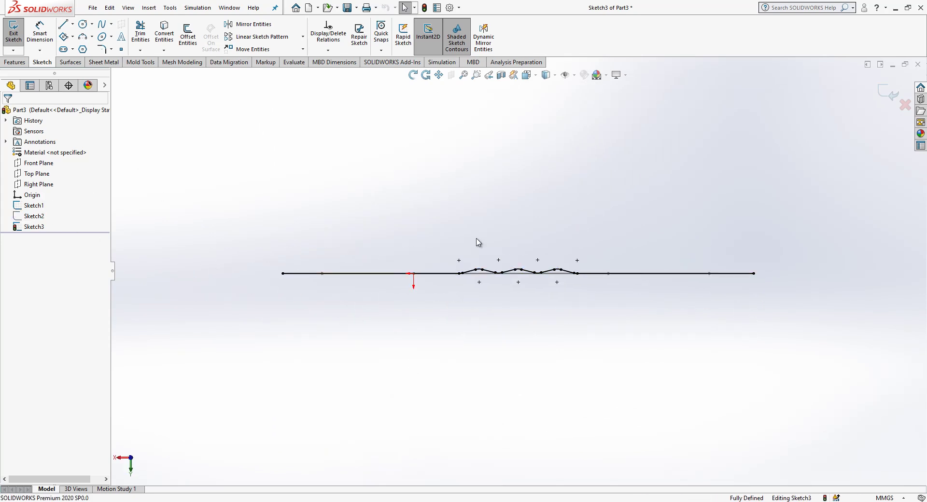
Step: Delete the two long straight lines on either side of the converted zigzag
scroll(538, 263, "down", 3)
left_click(341, 273)
left_click(371, 281)
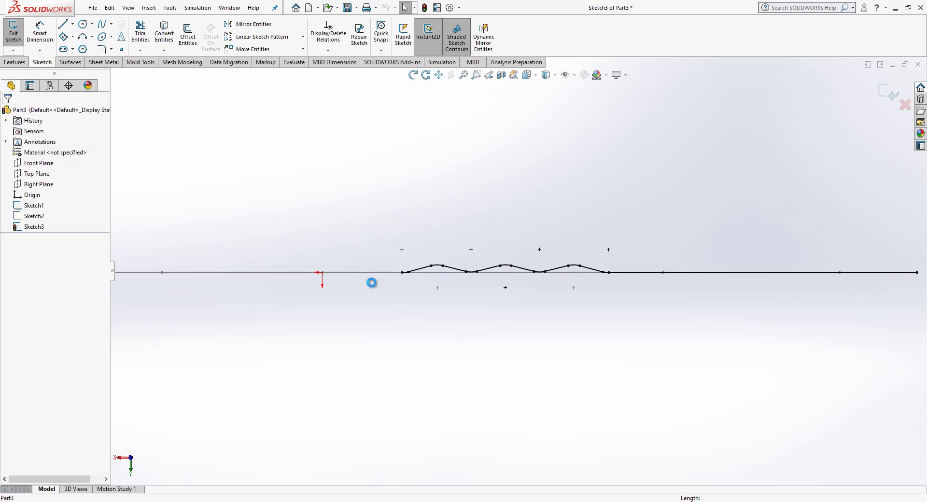
left_click(699, 273)
left_click(696, 268)
scroll(588, 240, "up", 2)
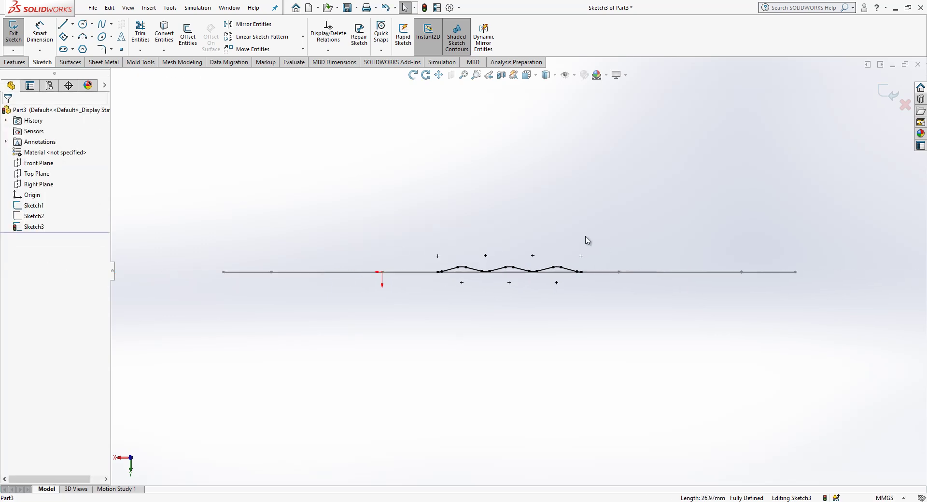
Step: Create a linear sketch pattern of the whole zigzag along the X-axis with 3 mm spacing and 2 instances
mouse_move(576, 261)
middle_mouse_down()
mouse_move(551, 317)
mouse_move(556, 333)
middle_mouse_up()
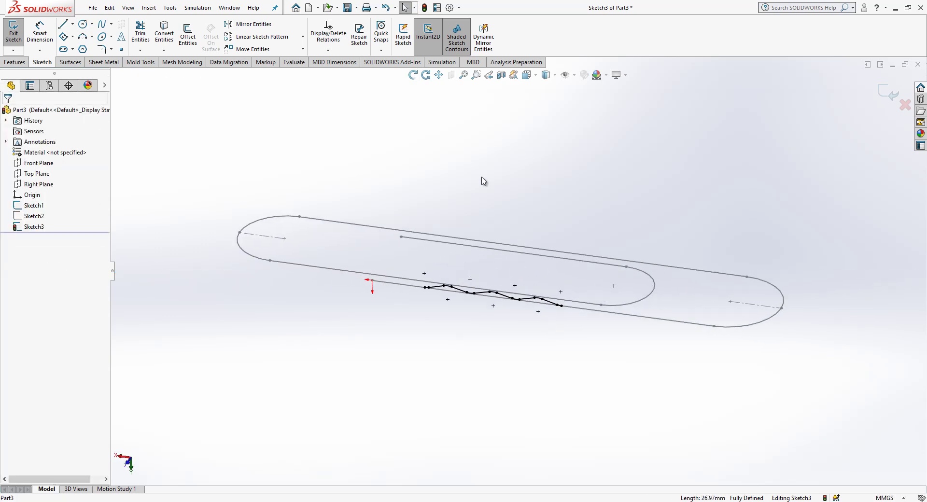
left_click(528, 76)
left_click(371, 368)
left_click_drag(622, 211, 366, 308)
left_click(274, 36)
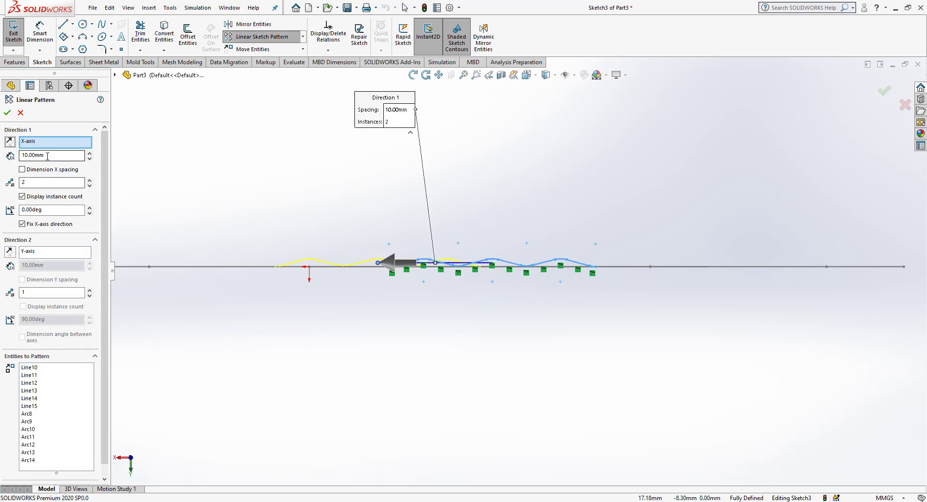
left_click_drag(47, 156, 5, 157)
key("Return")
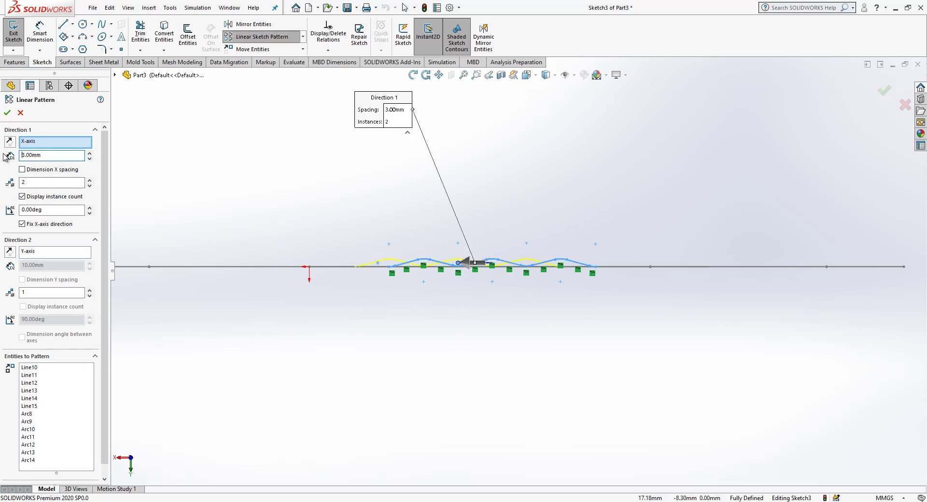
left_click(8, 113)
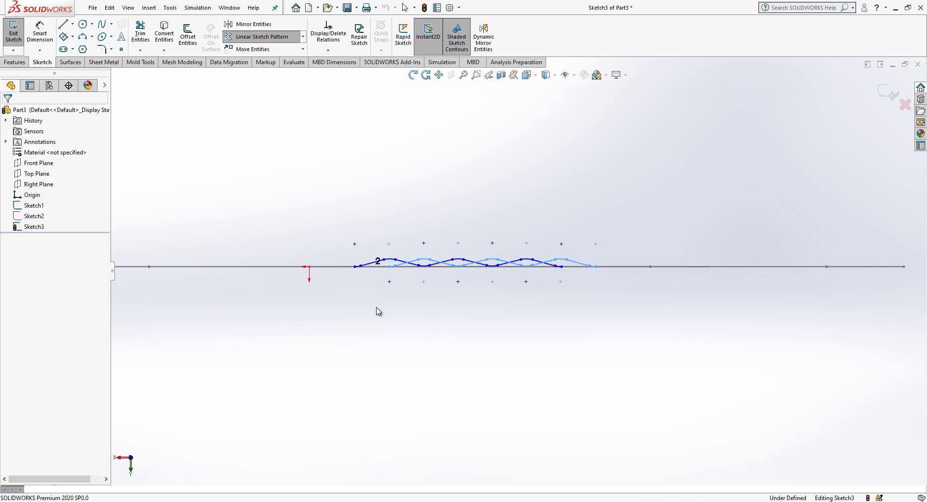
Step: Select the entire original zigzag chain and change it to construction geometry, leaving the patterned copy solid
scroll(421, 272, "down", 3)
right_click(401, 262)
left_click(417, 264)
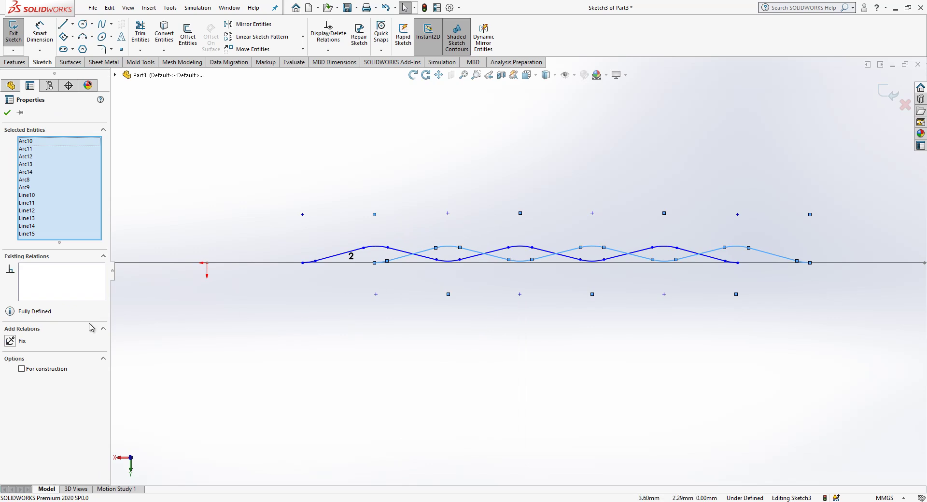
left_click(330, 375)
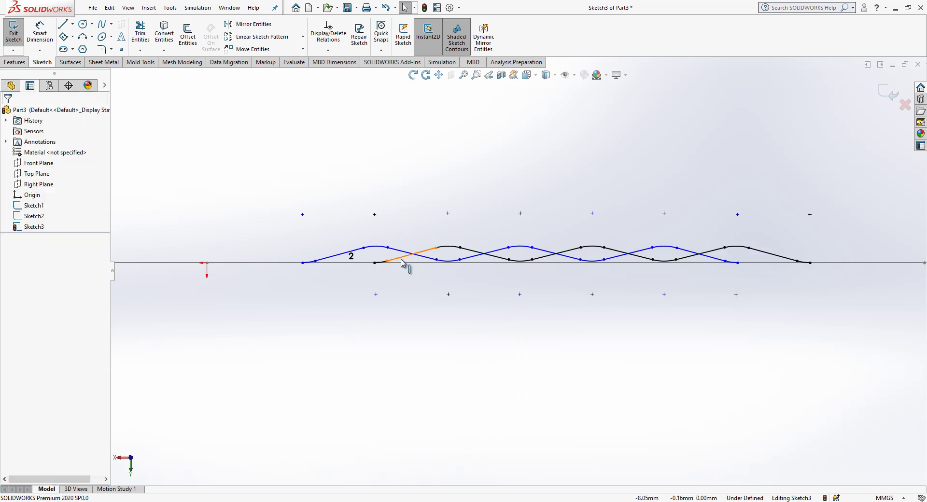
left_click(404, 260)
right_click(404, 259)
left_click(432, 266)
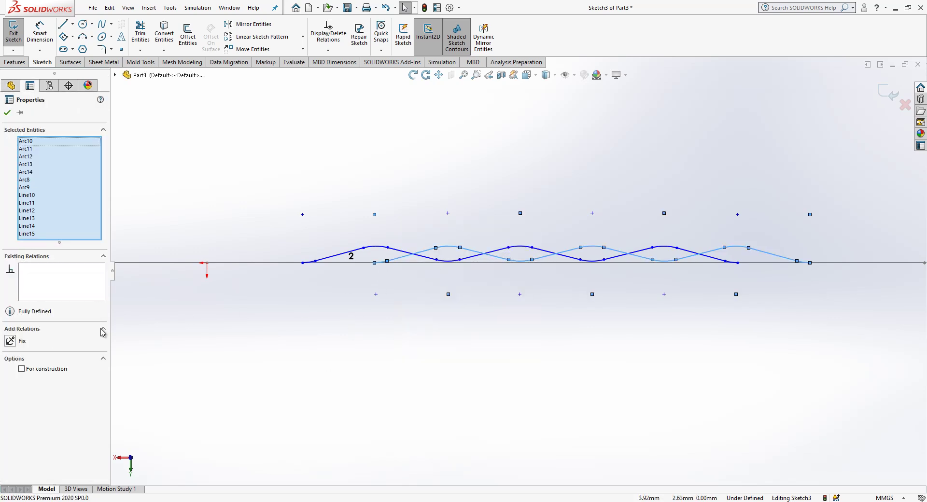
left_click(39, 368)
left_click(311, 363)
scroll(377, 347, "up", 3)
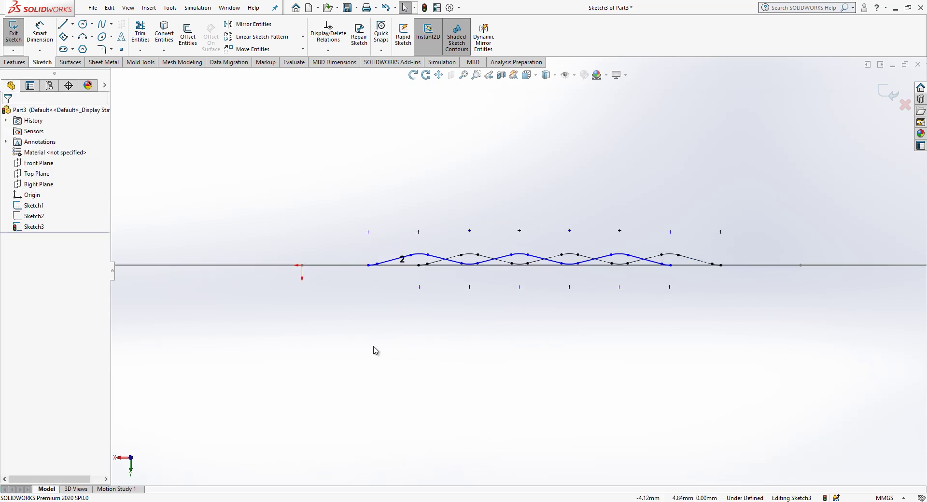
Step: Dimension the horizontal distance between the neighbouring lower arc centres of the patterned and construction zigzags as 3 mm
scroll(477, 298, "down", 2)
left_click(41, 41)
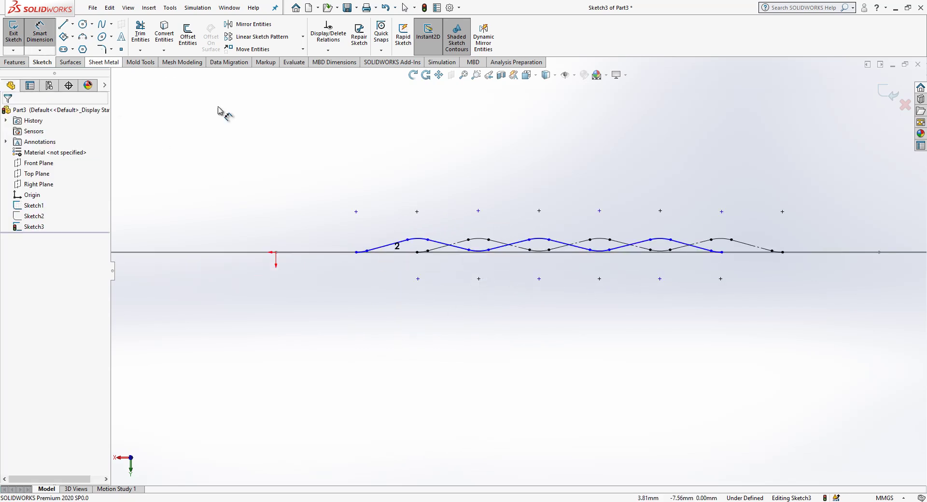
left_click(478, 278)
left_click(419, 279)
left_click(458, 322)
left_click(415, 314)
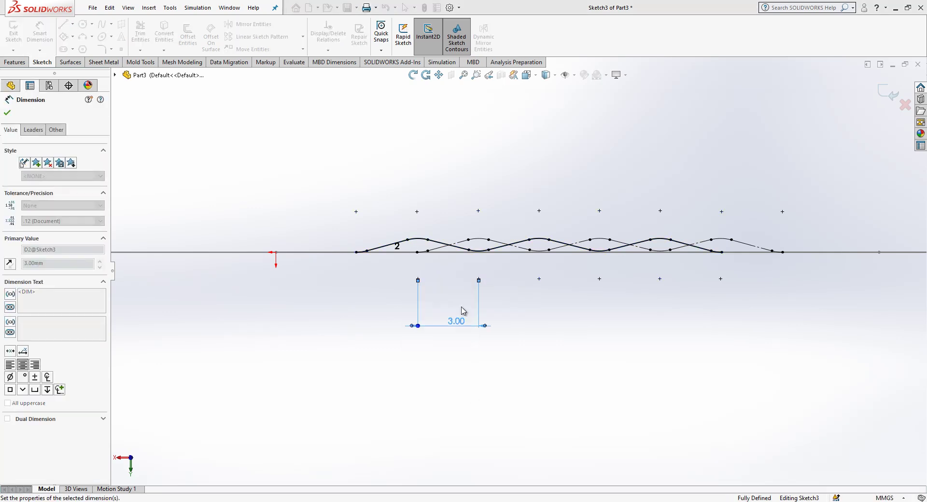
key("Escape")
Step: Sketch a horizontal line from the patterned zigzag's end nearest the origin, past the origin and beyond the path's end arc
scroll(513, 288, "up", 2)
key("l")
left_click(406, 259)
left_click(271, 265)
right_click(420, 203)
left_click(431, 207)
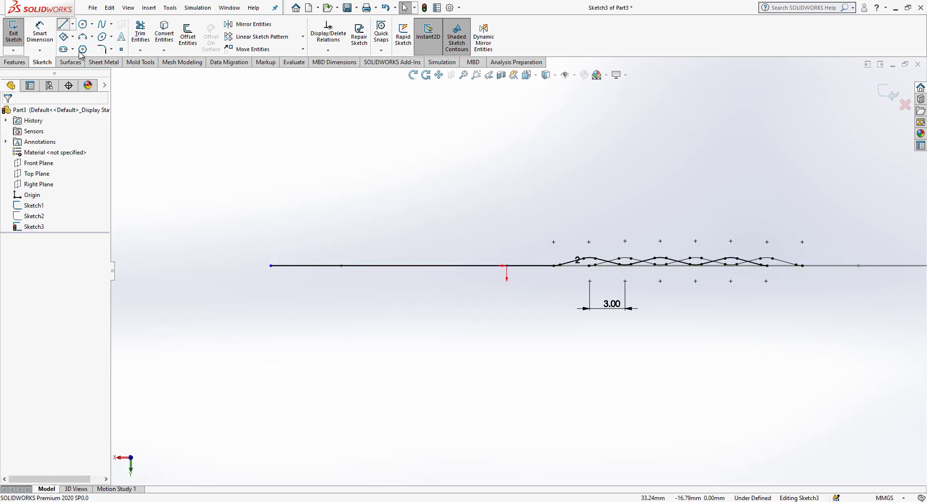
Step: Sketch a straight line from the patterned zigzag's other end, along the path, to beyond the large outer arc's start
left_click(63, 24)
scroll(240, 181, "up", 1)
scroll(676, 265, "down", 2)
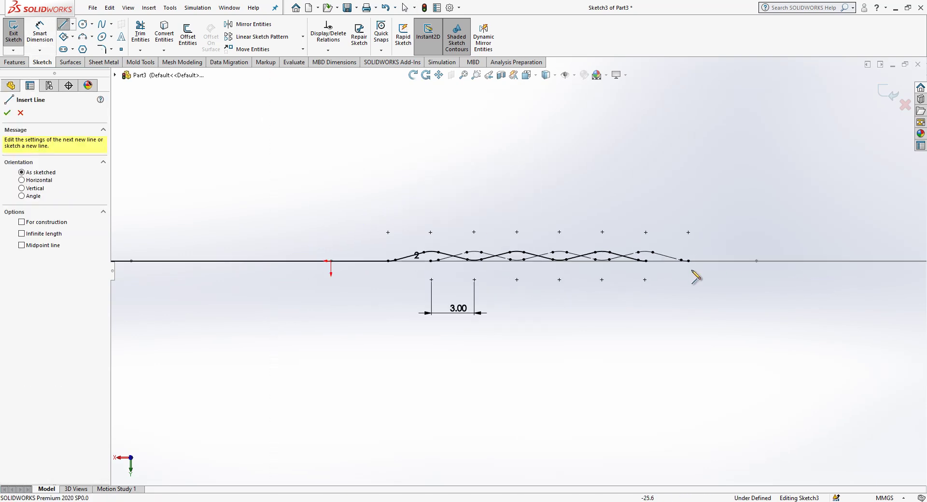
left_click(646, 261)
scroll(650, 272, "up", 1)
middle_click_drag(650, 273, 629, 311)
scroll(630, 311, "up", 1)
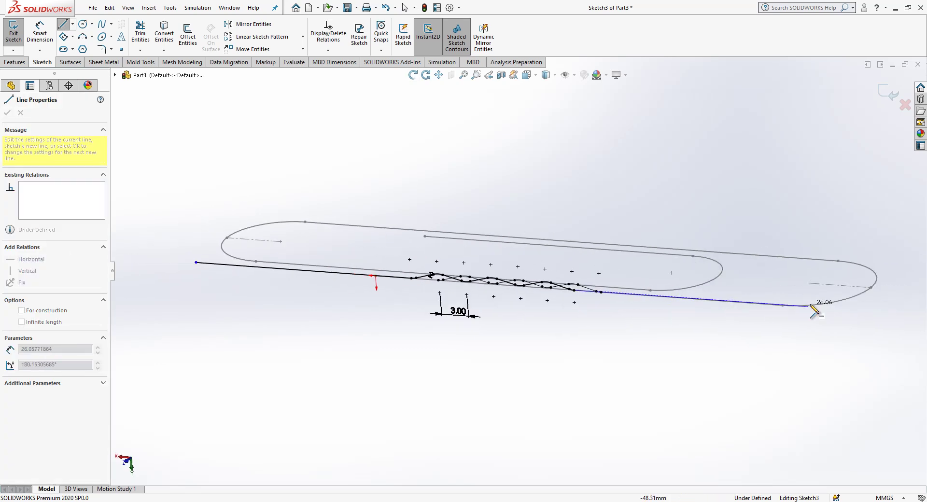
double_click(861, 311)
key("Escape")
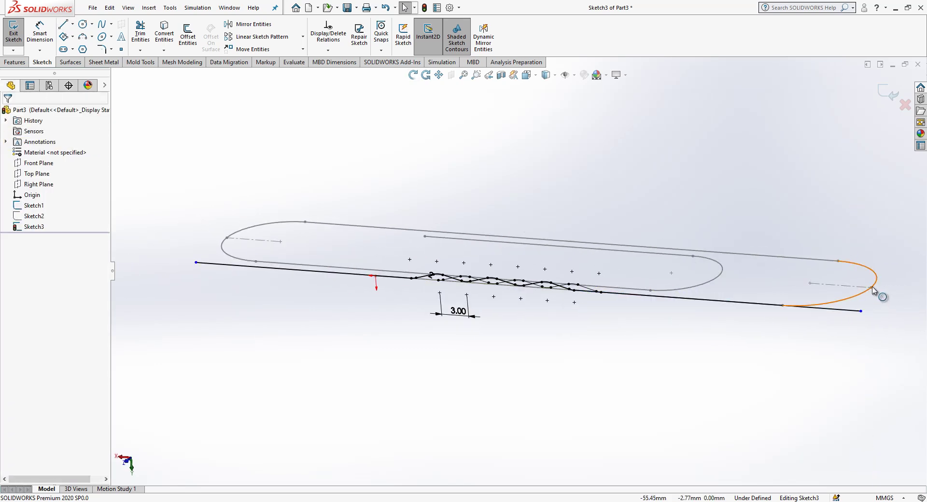
Step: Try to make the end of the line farthest from the origin coincident with the construction line's endpoint on the large outer arc
left_click(871, 288)
left_click(861, 311, "ctrl")
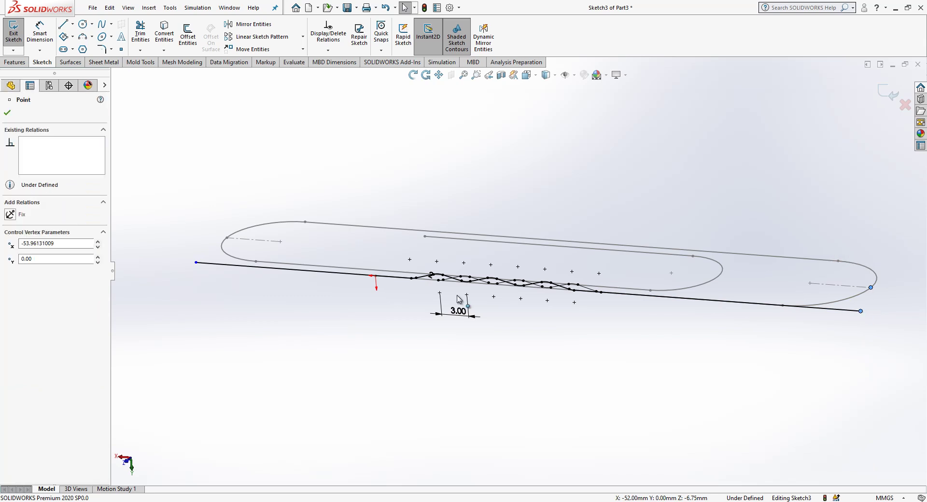
left_click(26, 291)
left_click(195, 288)
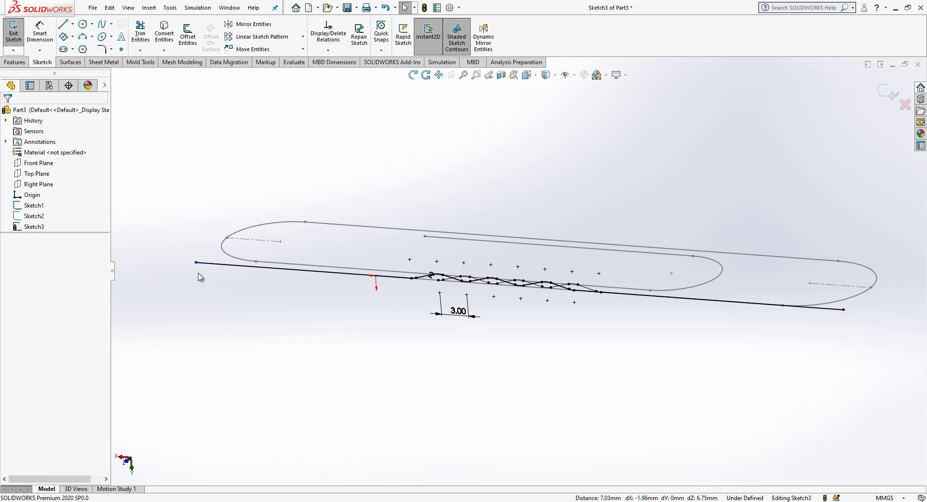
Step: Add a Coincident relation between the profile's end nearest the origin and the construction line's outer endpoint on the neighbouring arc
left_click(196, 264)
left_click(227, 239, "ctrl")
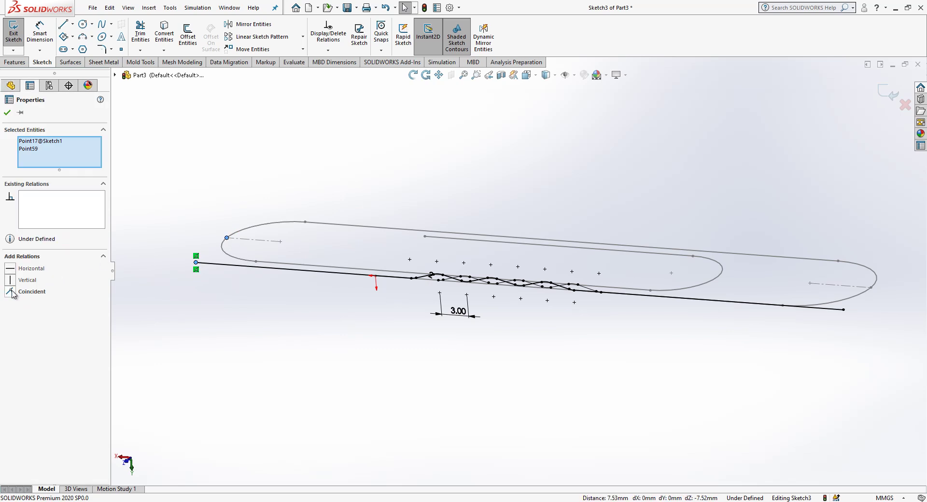
left_click(597, 337)
Step: Free the far endpoint from its Coincident relation, shorten the line to end near the small inner arc, and exit the sketch
left_click(844, 311)
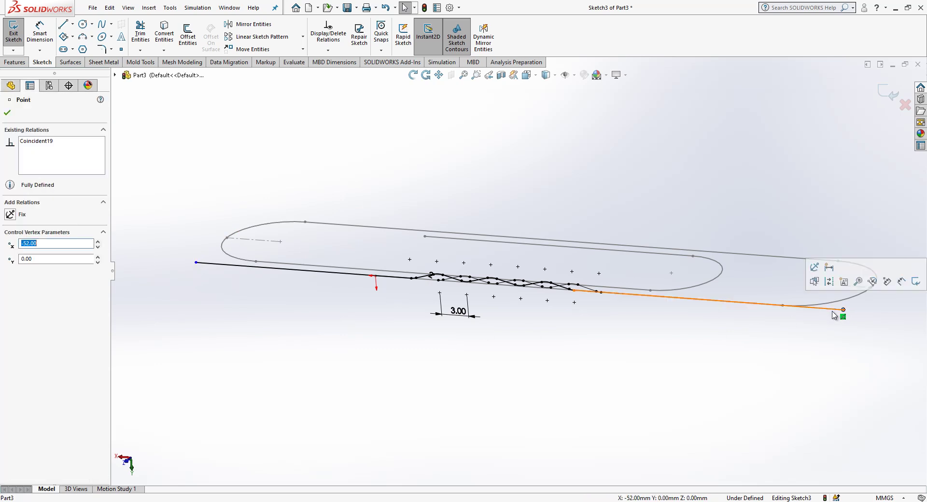
middle_click_drag(616, 278, 619, 305)
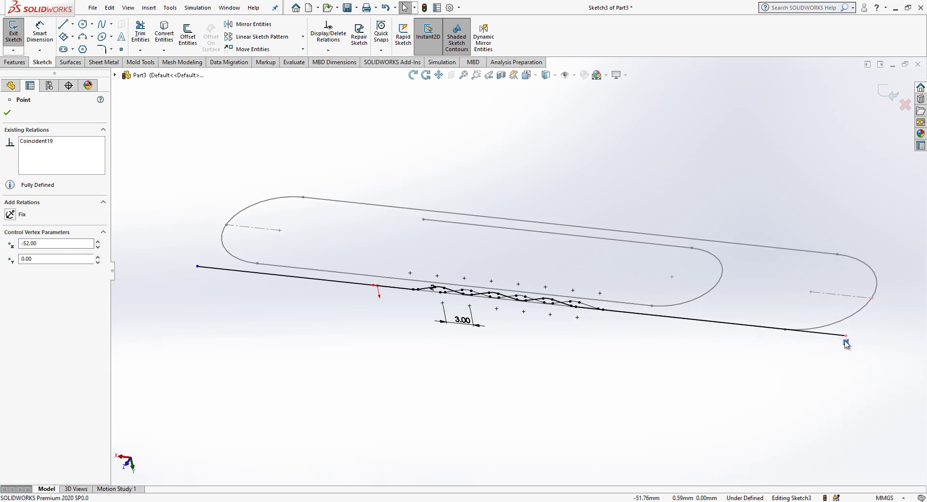
mouse_move(847, 338)
left_mouse_down()
mouse_move(686, 335)
mouse_move(695, 333)
left_mouse_up()
left_click(823, 131)
left_click(880, 93)
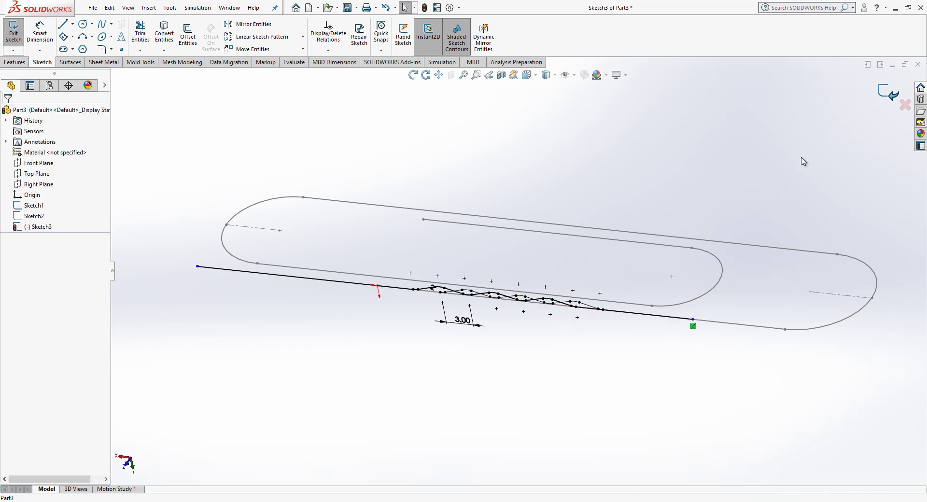
Step: Edit the path sketch, add a horizontal construction line from the small inner arc's centre to the arc, and exit the sketch
left_click(721, 282)
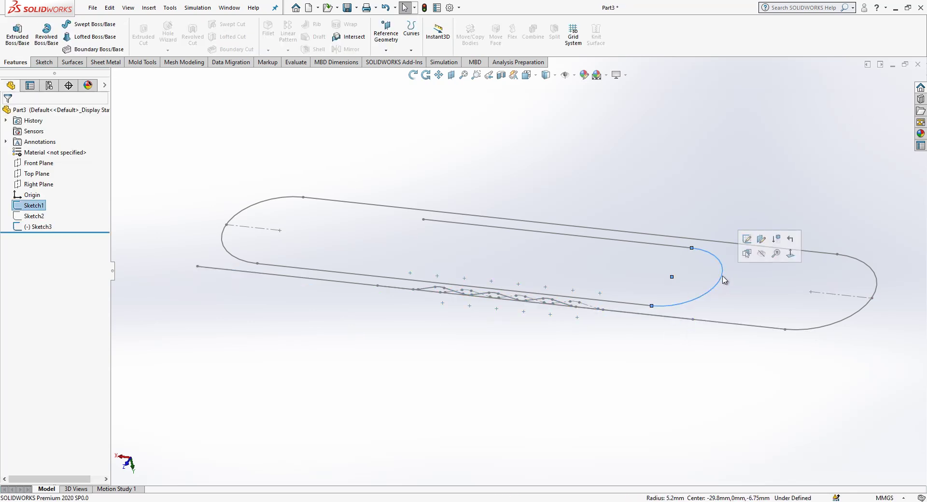
left_click(715, 239)
left_click(68, 27)
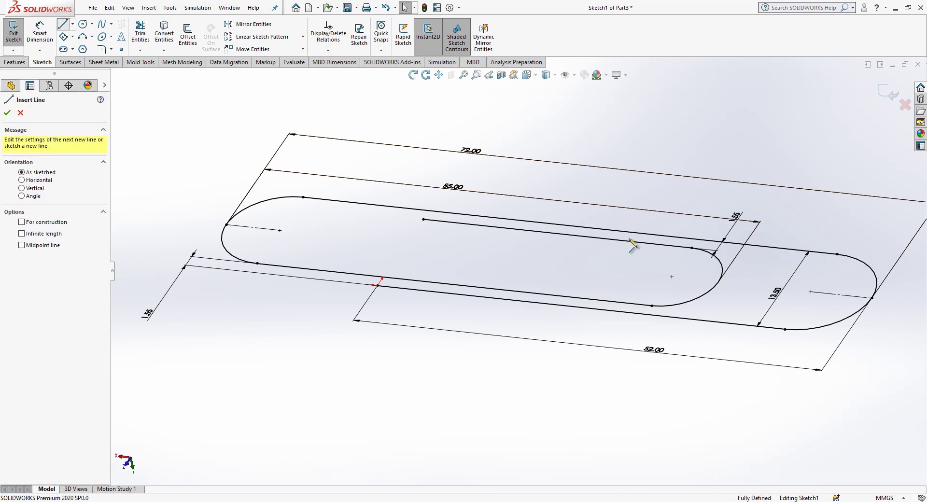
left_click(672, 277)
left_click(720, 283)
key("Escape")
left_click(751, 254)
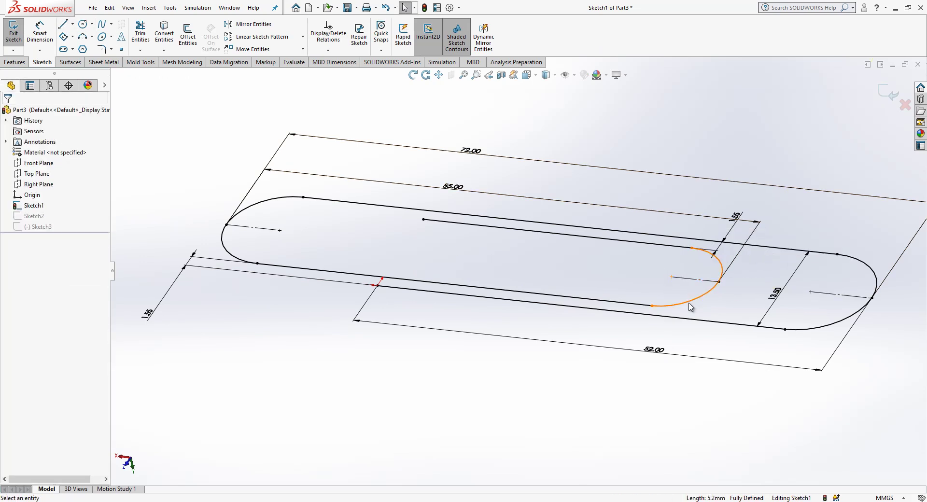
left_click(890, 93)
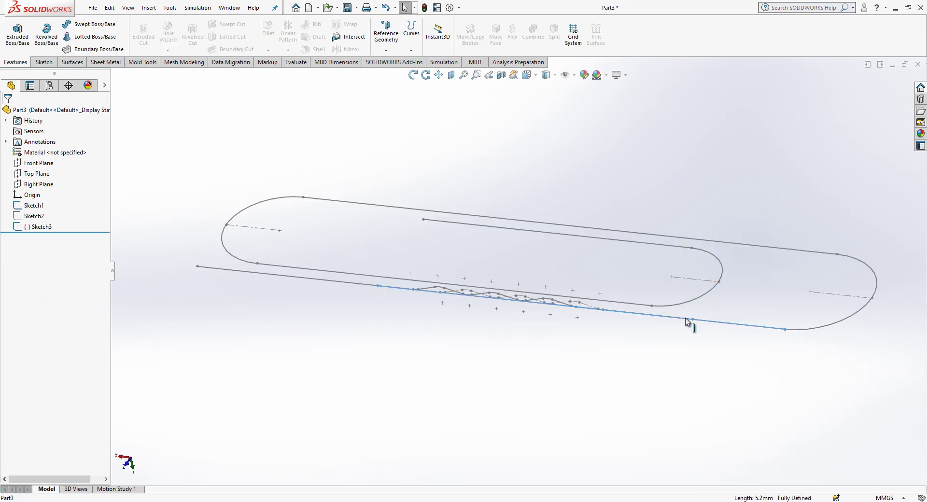
Step: Edit Sketch3 and constrain the profile's end farthest from the origin to the construction line's endpoint on the small inner arc
left_click(36, 226)
left_click(47, 196)
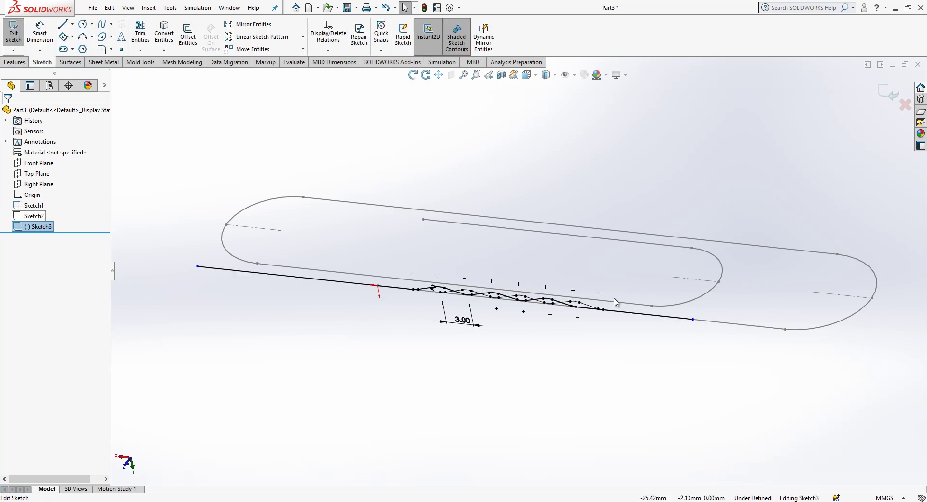
left_click(692, 320)
left_click(692, 320)
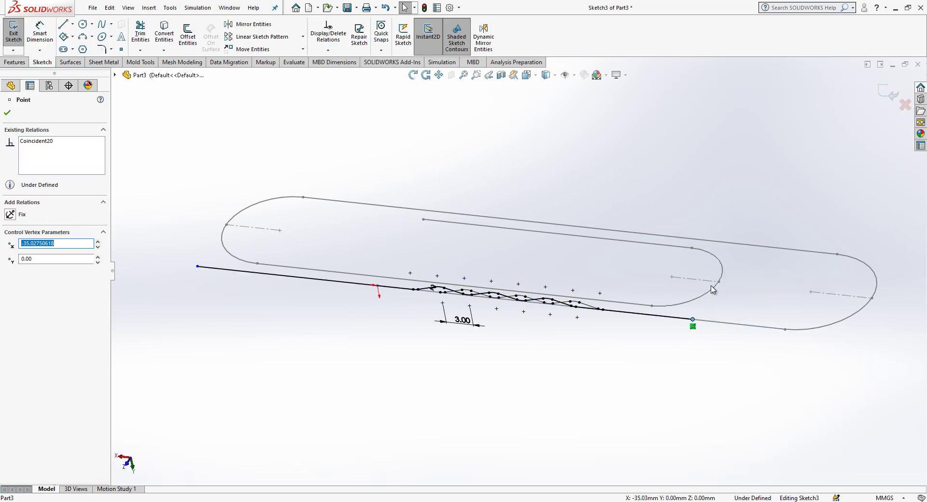
left_click(718, 281, "ctrl")
left_click(29, 291)
key("Escape")
Step: Constrain the profile's end nearest the origin to the construction line's endpoint on the neighbouring large arc, and exit the sketch
left_click(197, 267)
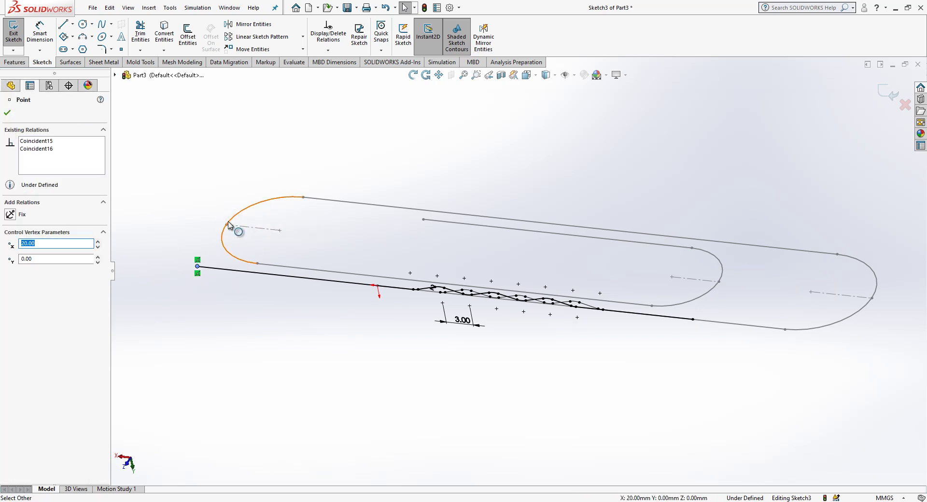
left_click(227, 225, "ctrl")
left_click(11, 292)
key("Escape")
left_click(879, 100)
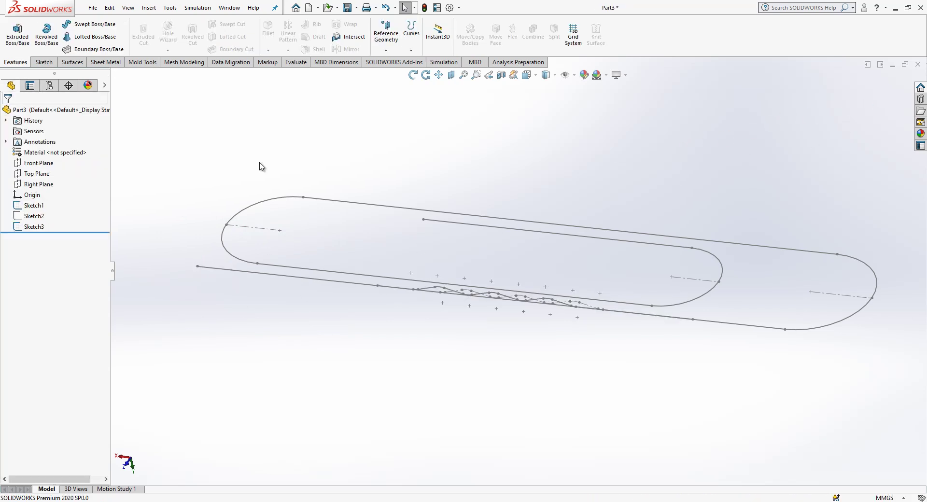
Step: Start a sketch on the Top Plane and convert the inner loop's two lines, small arc, connecting large arc and its centre line
left_click(45, 174)
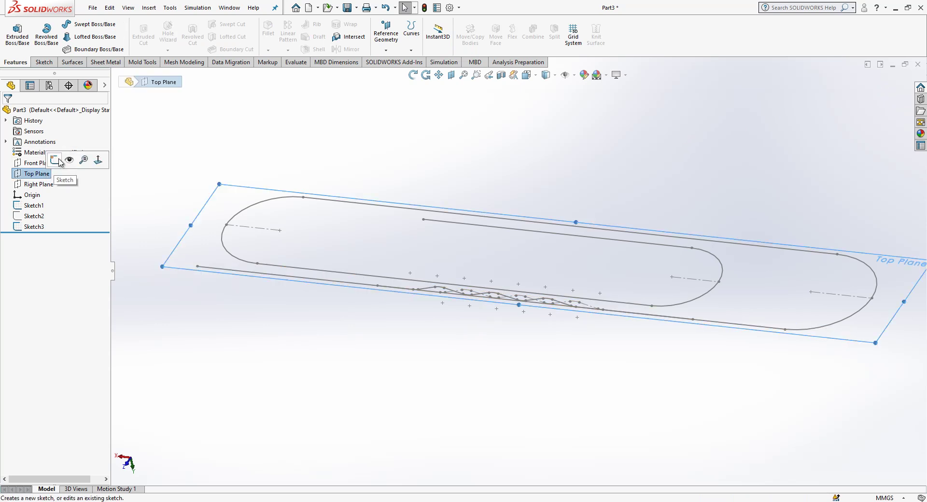
left_click(58, 161)
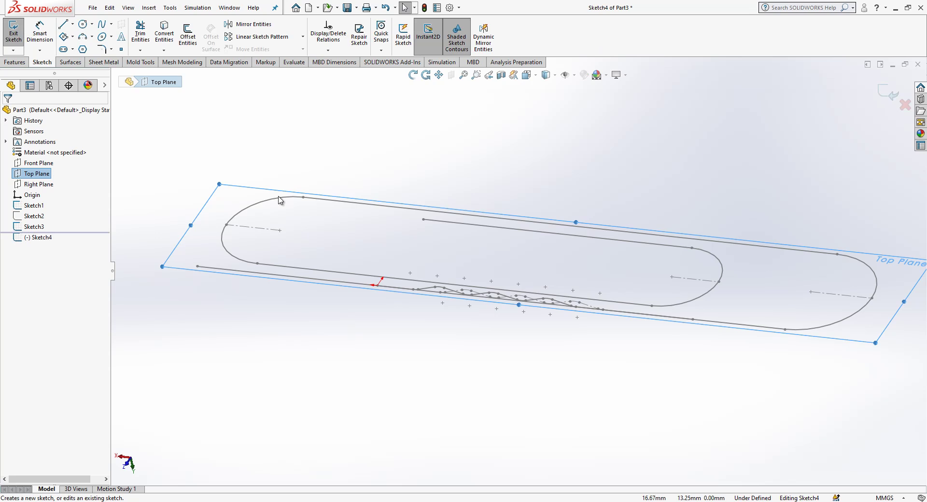
left_click(305, 273)
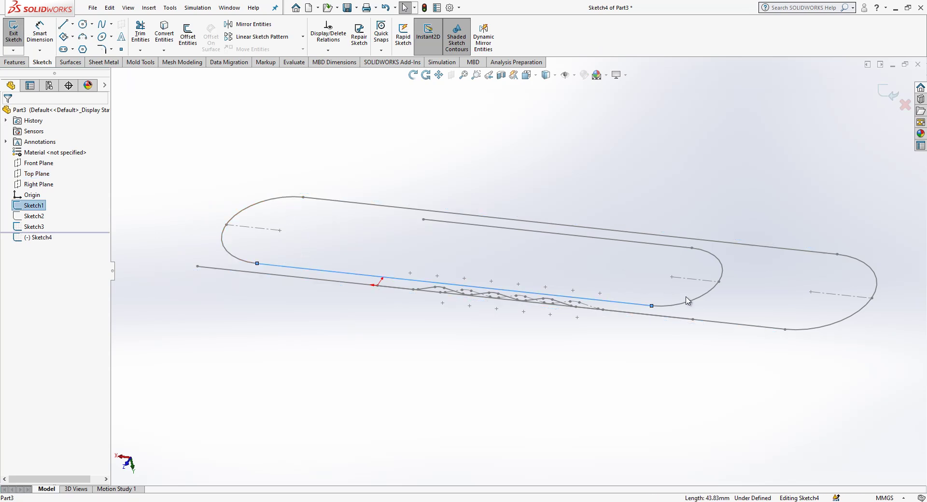
left_click(684, 251, "ctrl")
left_click(715, 260, "ctrl")
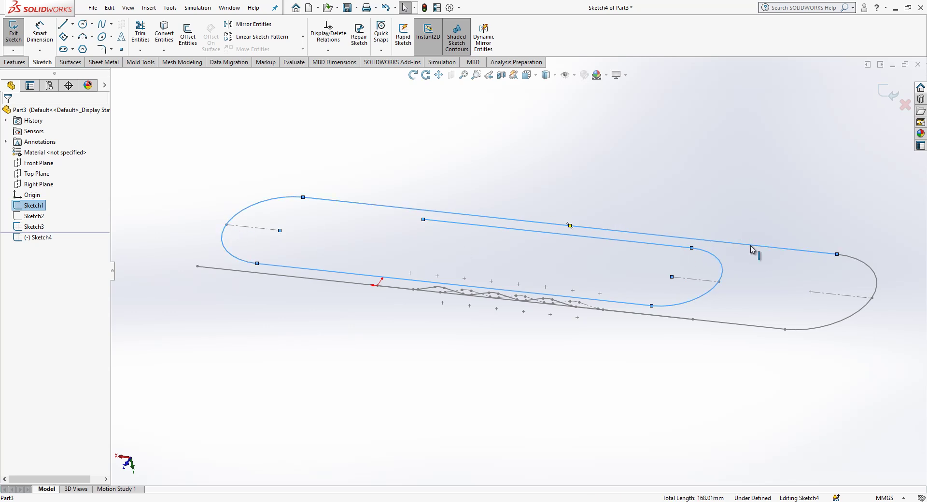
left_click(863, 265, "ctrl")
left_click(771, 251, "ctrl")
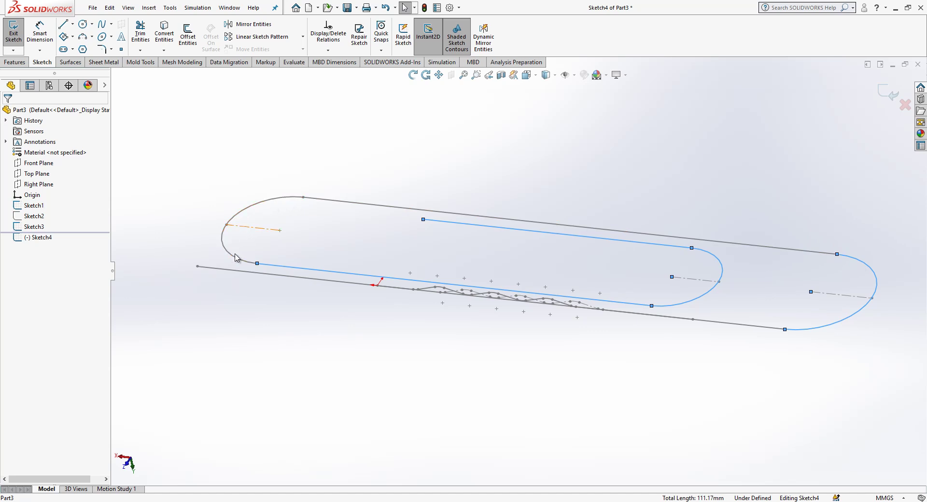
left_click(857, 314, "ctrl")
left_click(227, 230, "ctrl")
key("Escape")
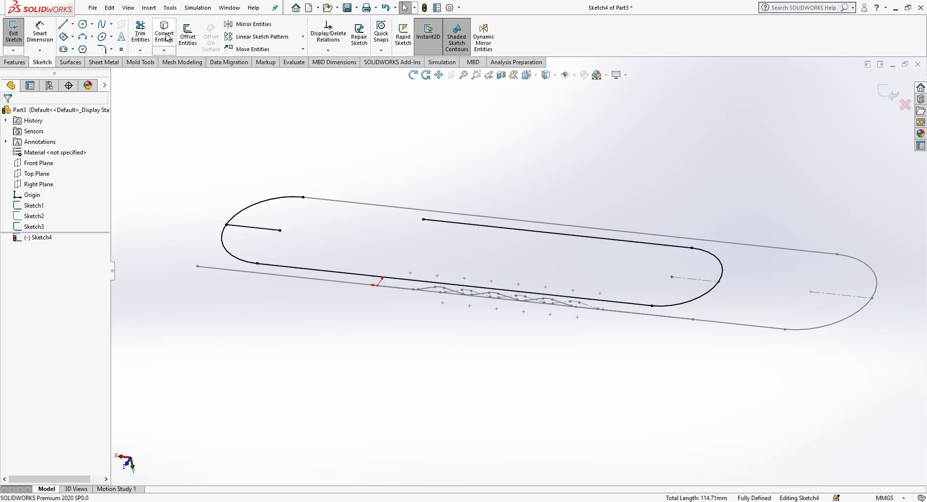
Step: Trim the converted large arc back to its centre line, make that line construction geometry, and exit the sketch
left_click(140, 33)
mouse_move(225, 156)
left_mouse_down()
mouse_move(251, 206)
mouse_move(277, 219)
left_mouse_up()
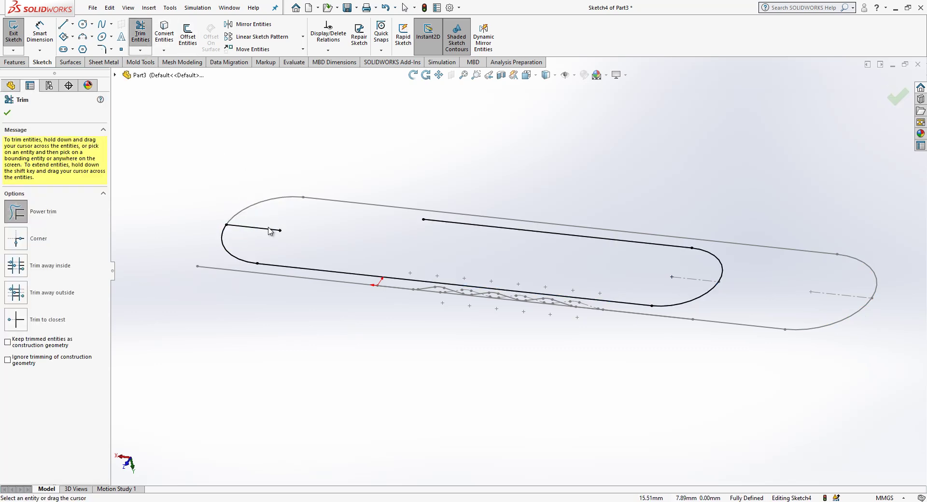
key("Escape")
left_click(270, 230)
left_click(313, 205)
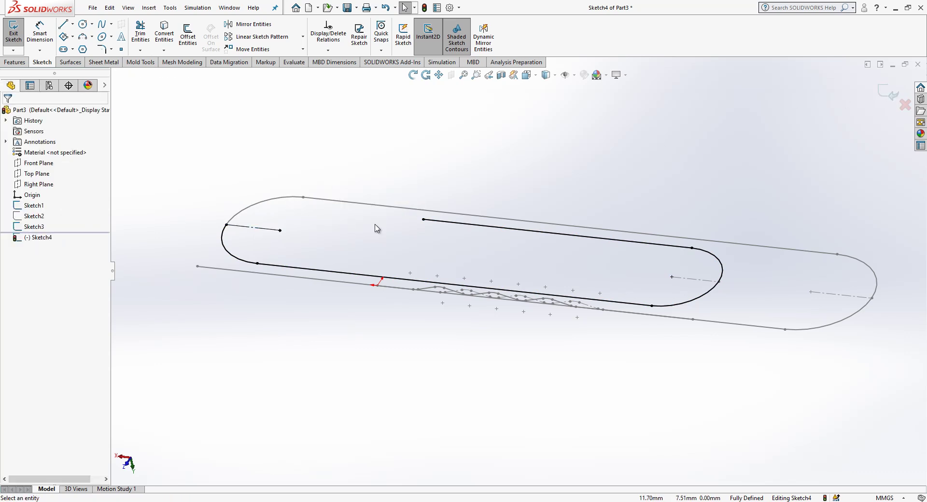
left_click(874, 93)
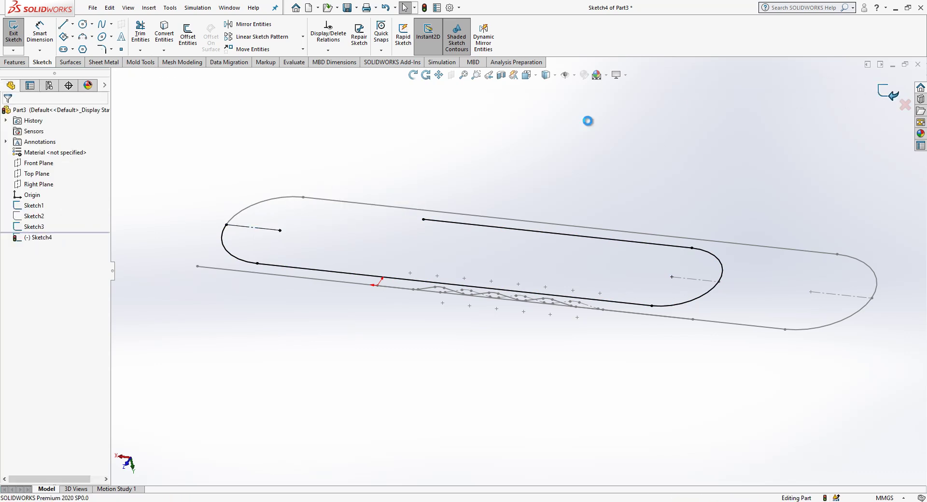
Step: Hide the original path Sketch1 and create a Sketch on sketch projected curve from Sketch3 and Sketch4
left_click(40, 200)
left_click(43, 203)
left_click(52, 191)
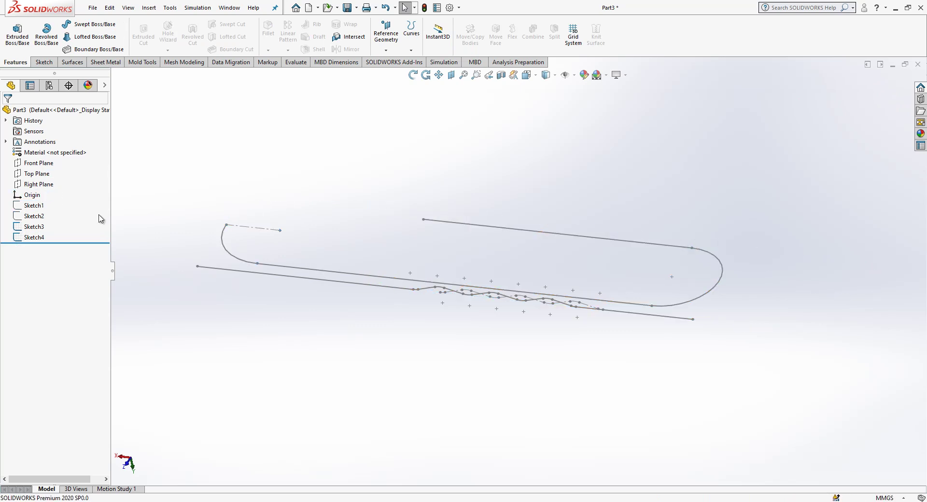
left_click(34, 226)
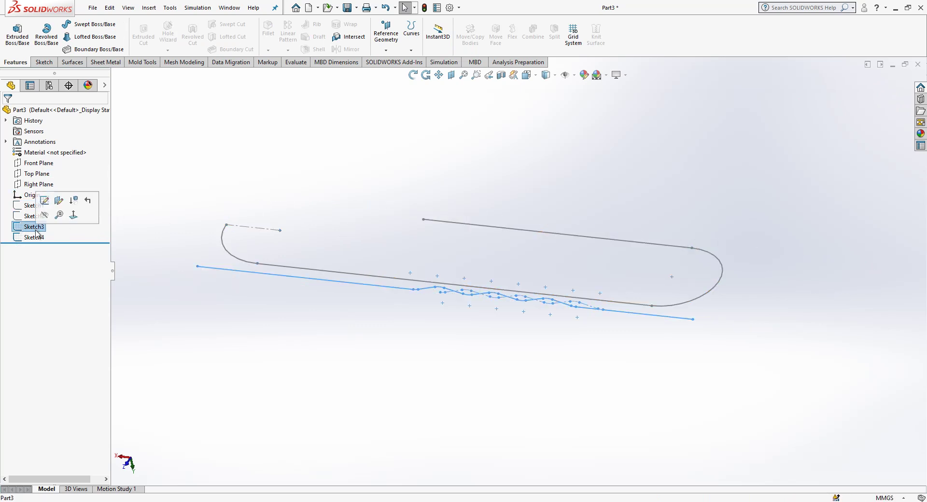
left_click(38, 238, "ctrl")
left_click(411, 30)
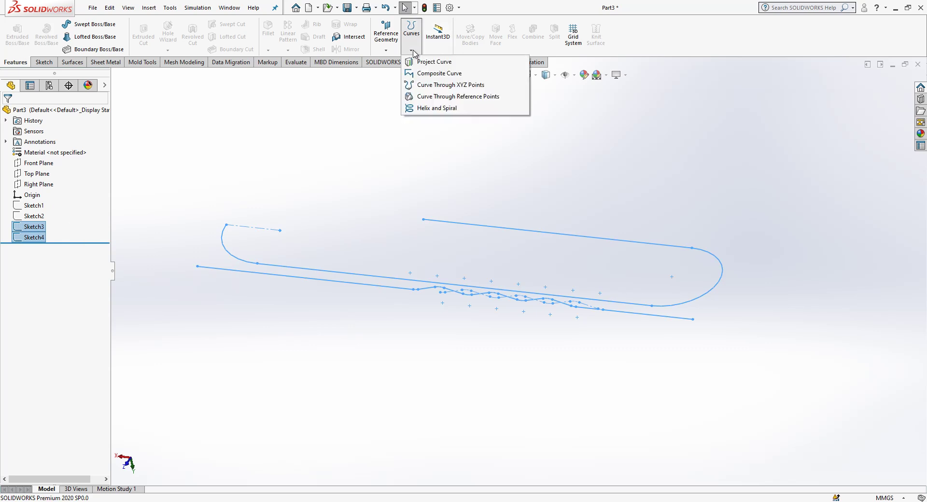
left_click(437, 61)
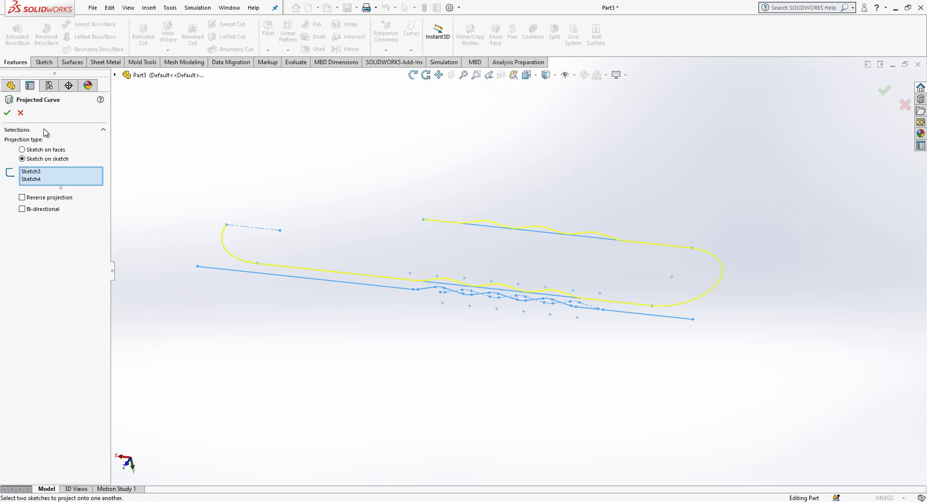
left_click(8, 113)
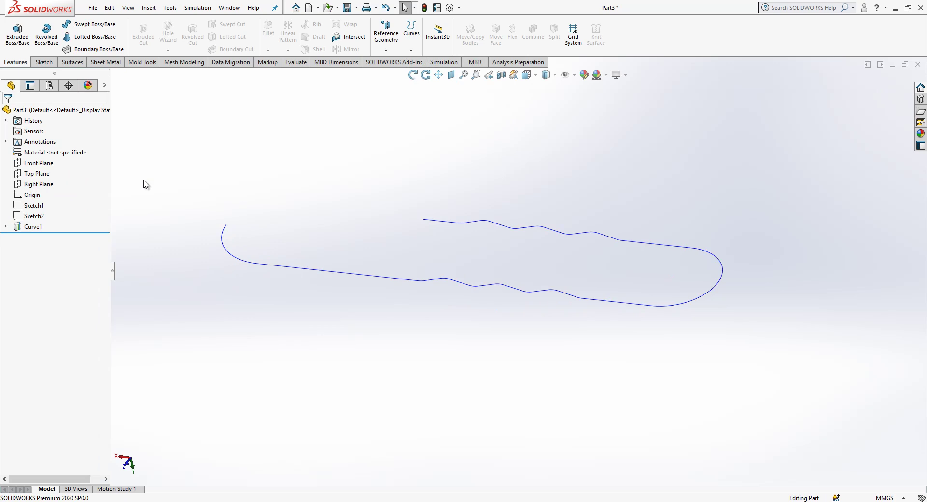
Step: Show Sketch1 and Sketch2 and compare them with the projected curve
left_click(34, 205)
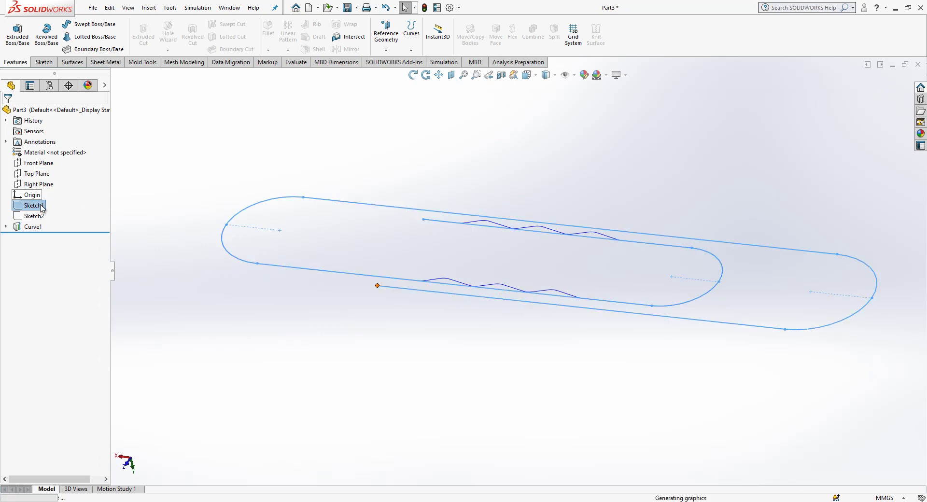
left_click(40, 217)
left_click(45, 203)
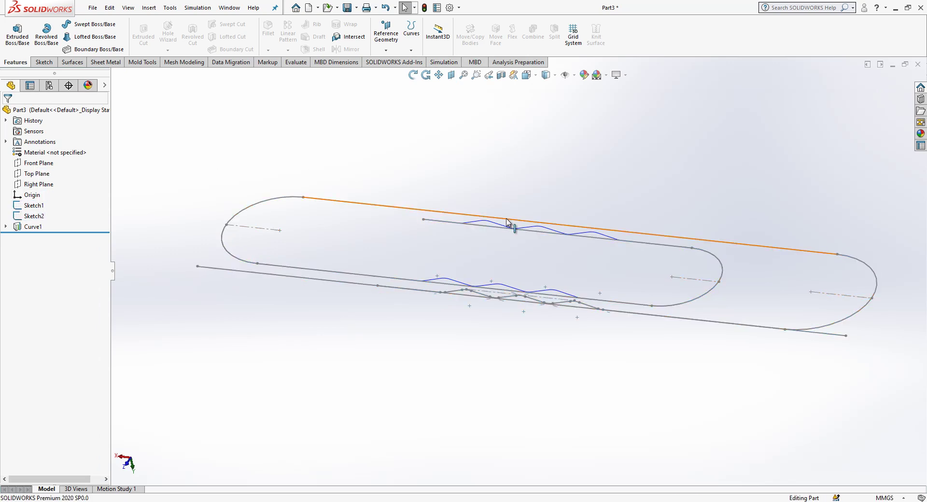
middle_click_drag(531, 219, 532, 229)
left_click(31, 227)
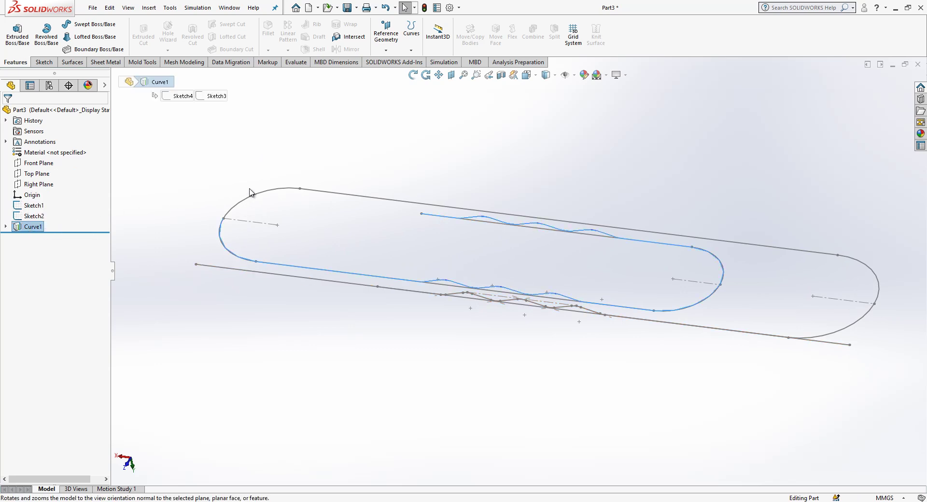
left_click(772, 375)
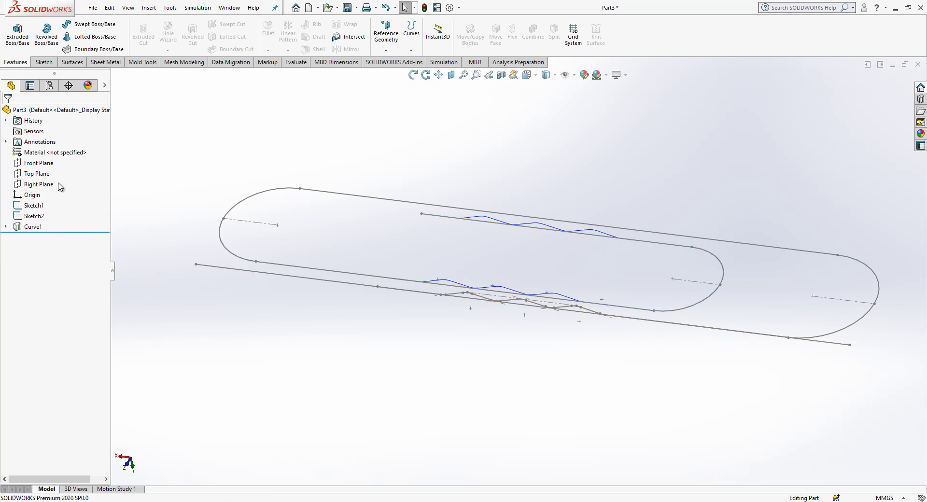
Step: Start a sketch on the Top Plane, convert the outer path's two lines and two large arcs, and hide Sketch1
left_click(43, 174)
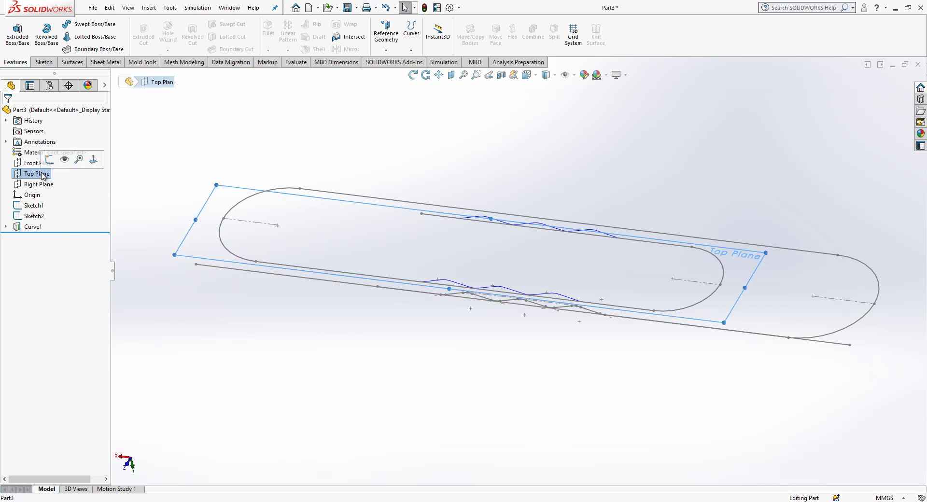
left_click(93, 160)
left_click(308, 190)
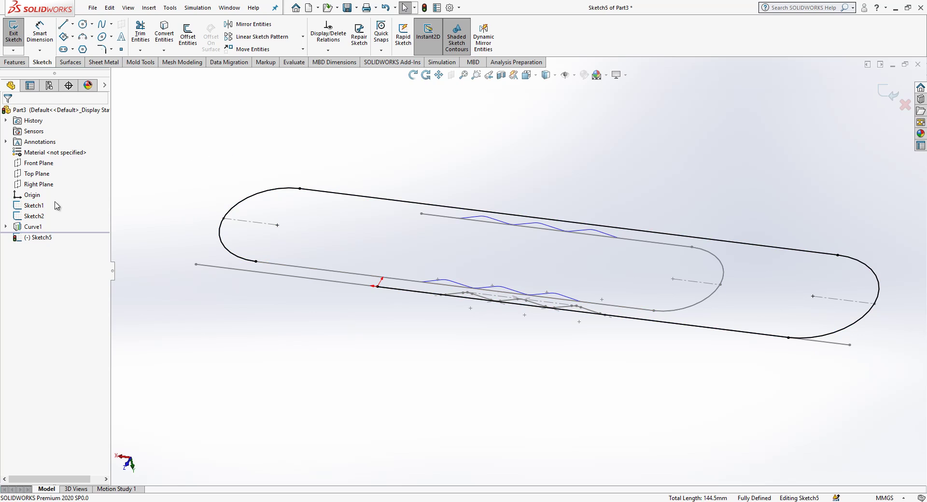
left_click(34, 206)
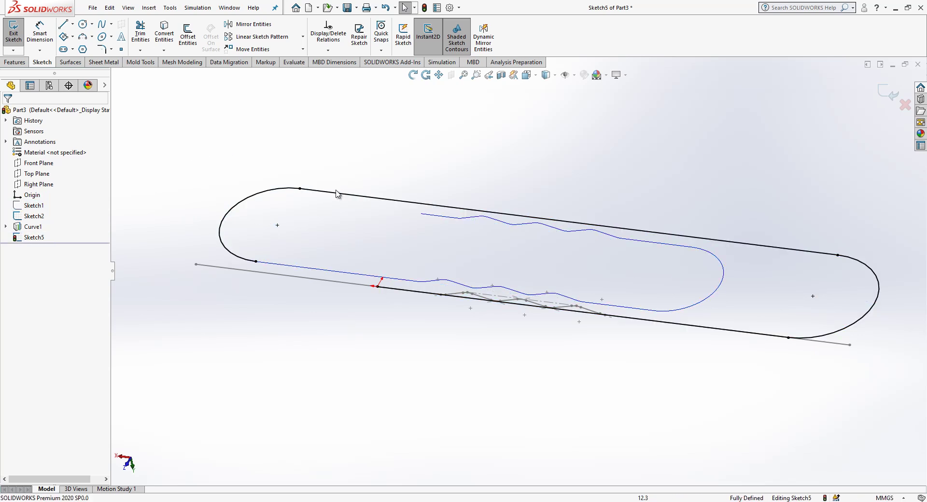
Step: Draw a horizontal construction line about 6 mm long from the centre of the arc meeting the projected curve to that arc
scroll(533, 203, "up", 1)
key("l")
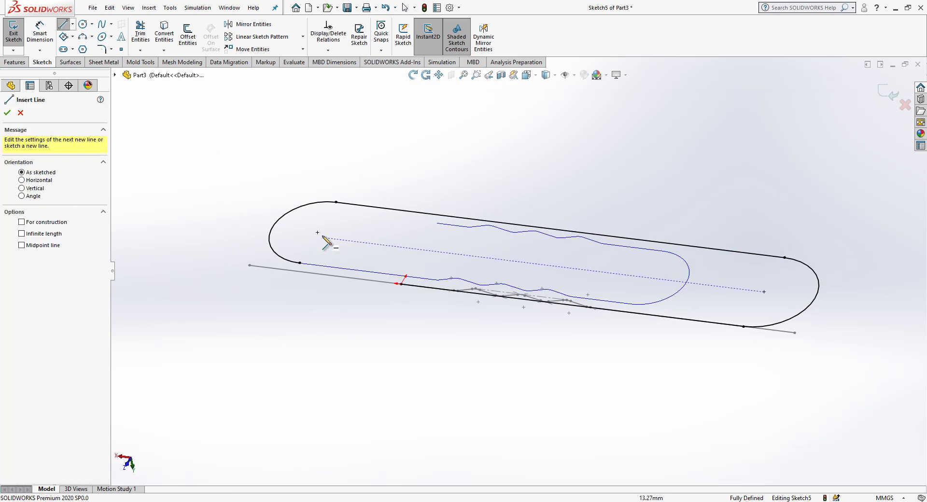
left_click(317, 233)
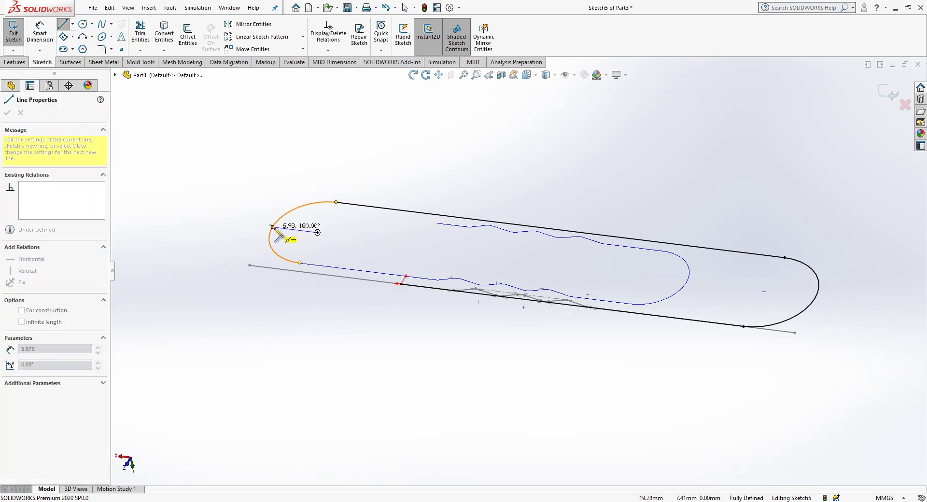
left_click(272, 227)
key("Escape")
left_click(291, 231)
left_click(331, 202)
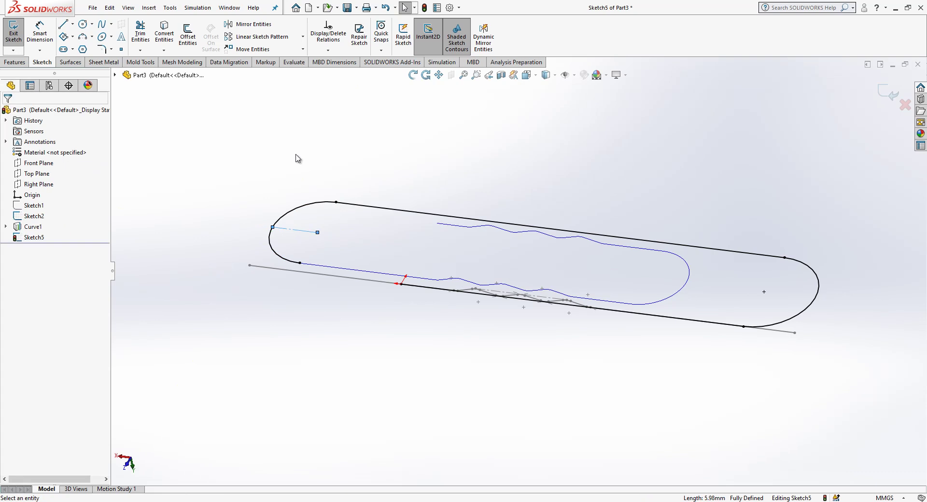
Step: Trim away the part of the arc that overlaps the projected curve, ending it at the construction line, and exit the sketch
left_click(147, 32)
left_click_drag(224, 200, 279, 242)
key("Escape")
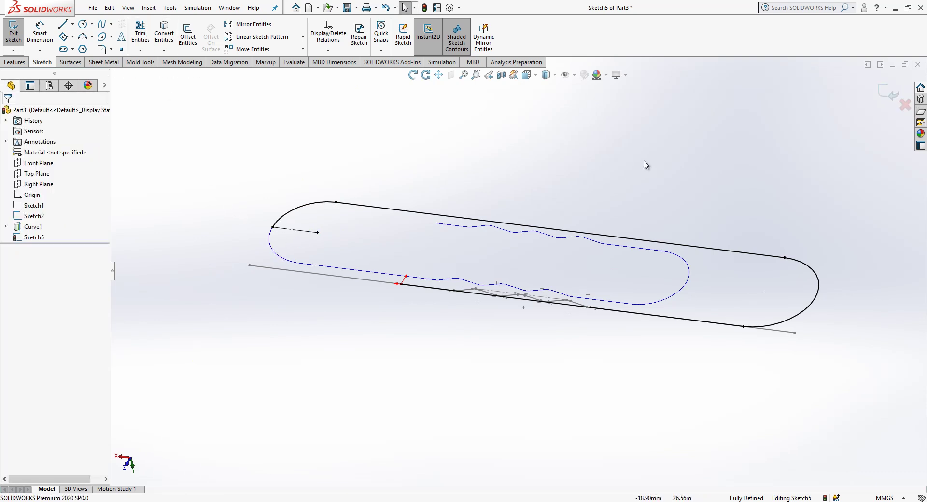
left_click(889, 92)
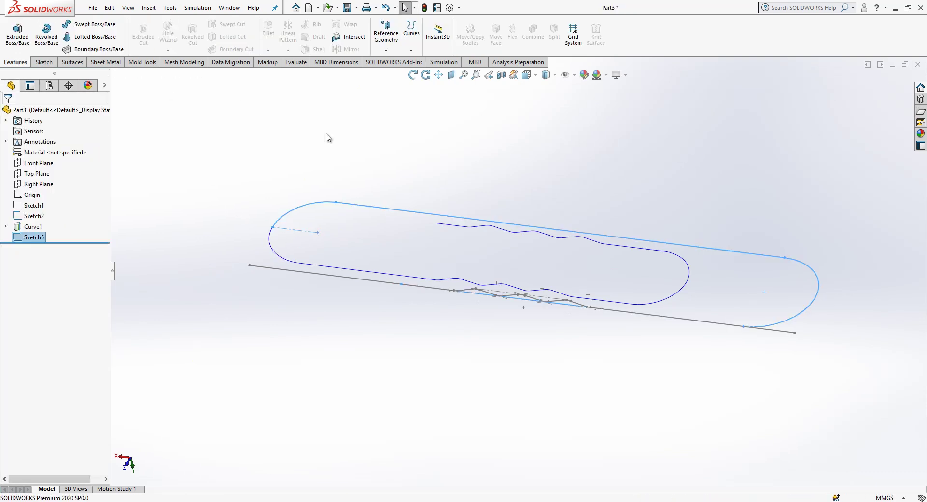
Step: Create a second Sketch on sketch projected curve from Sketch5 and Sketch2, and hide Sketch2
left_click(41, 216, "ctrl")
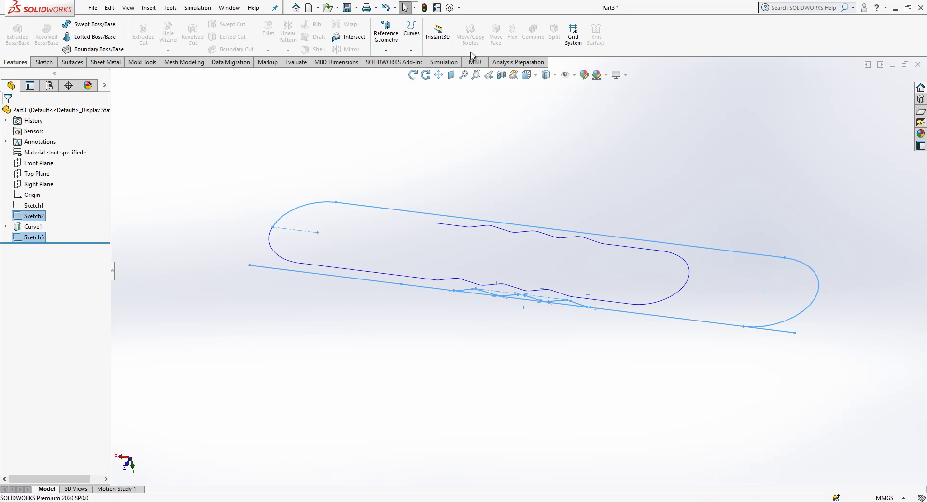
left_click(412, 51)
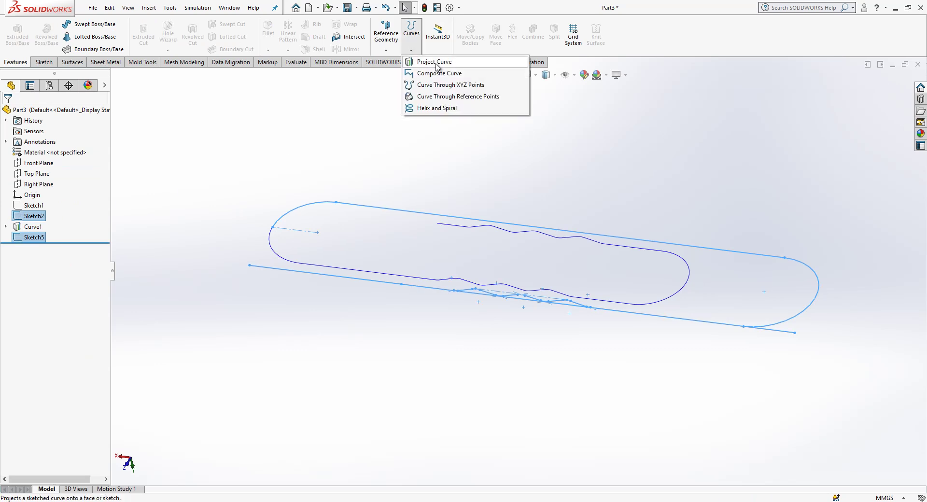
left_click(437, 62)
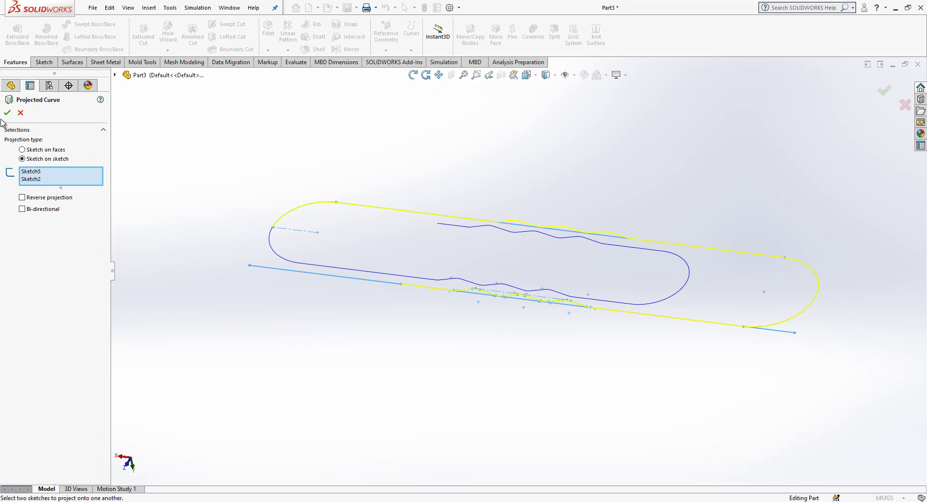
key("Return")
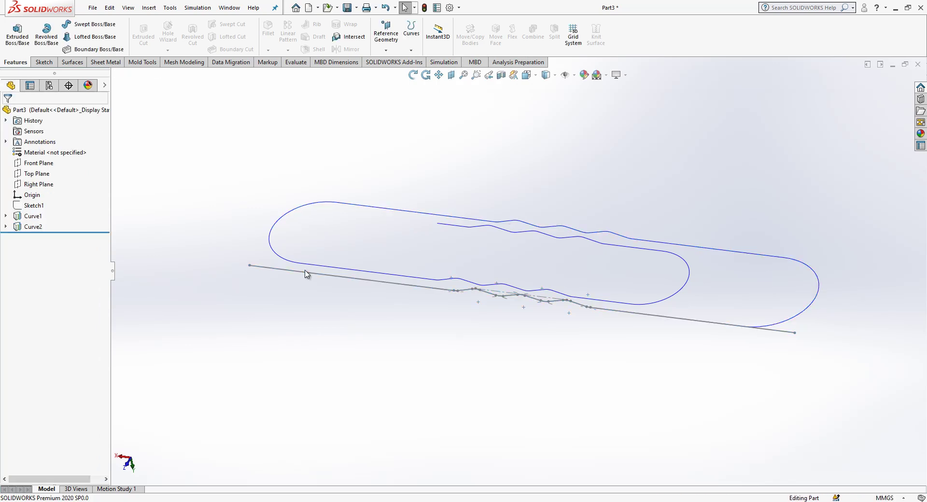
left_click(313, 275)
left_click(347, 240)
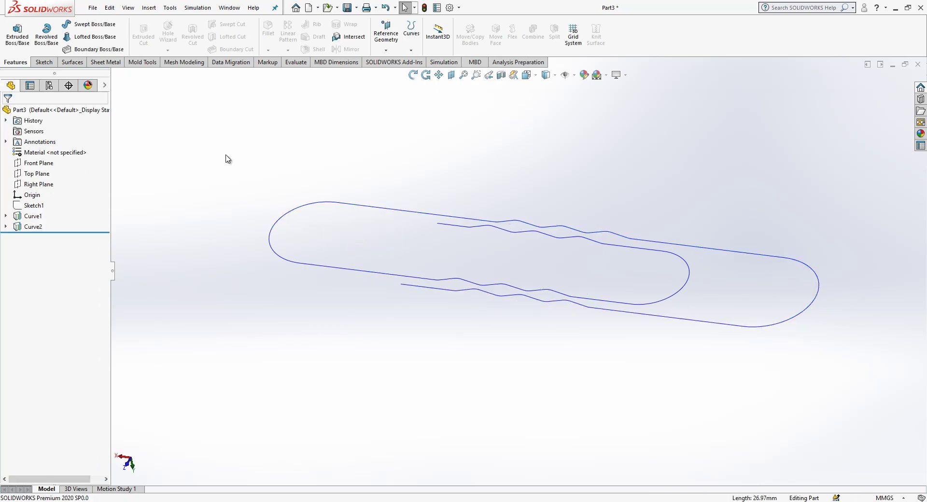
left_click(33, 227)
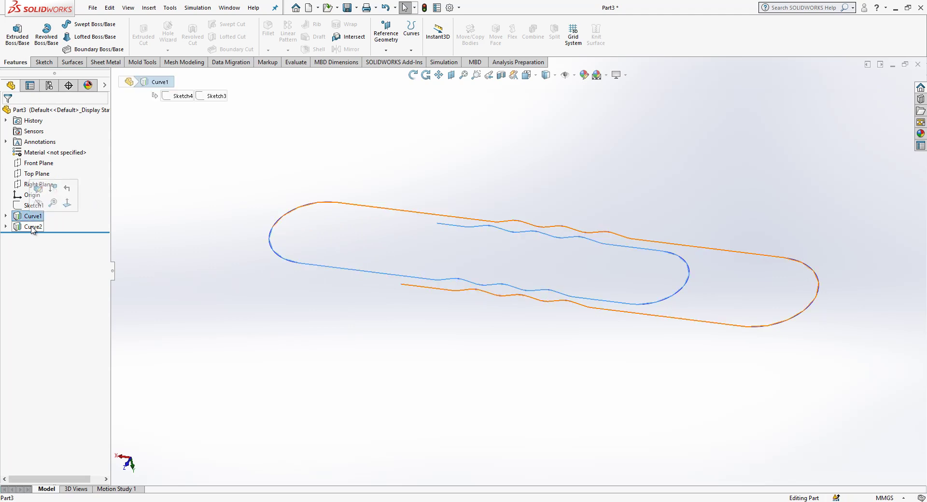
left_click(201, 297)
middle_click_drag(382, 334, 598, 276)
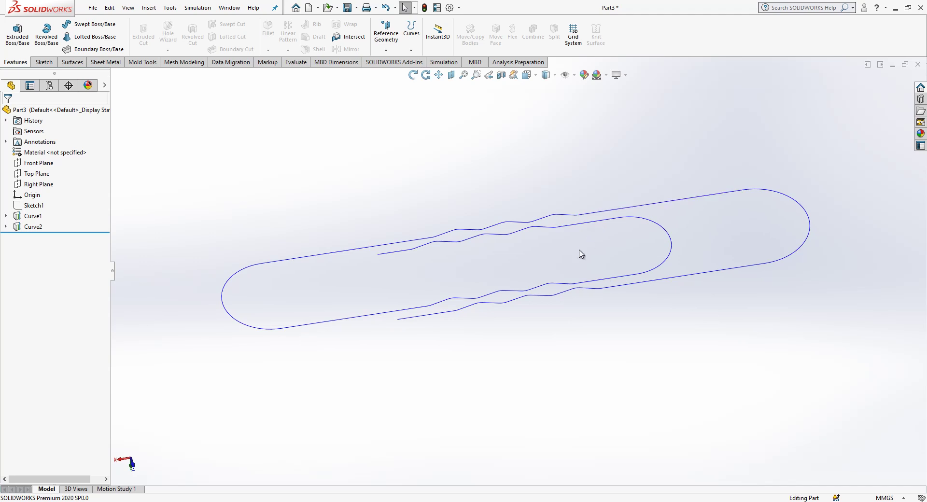
middle_click_drag(482, 267, 505, 268)
scroll(504, 268, "up", 1)
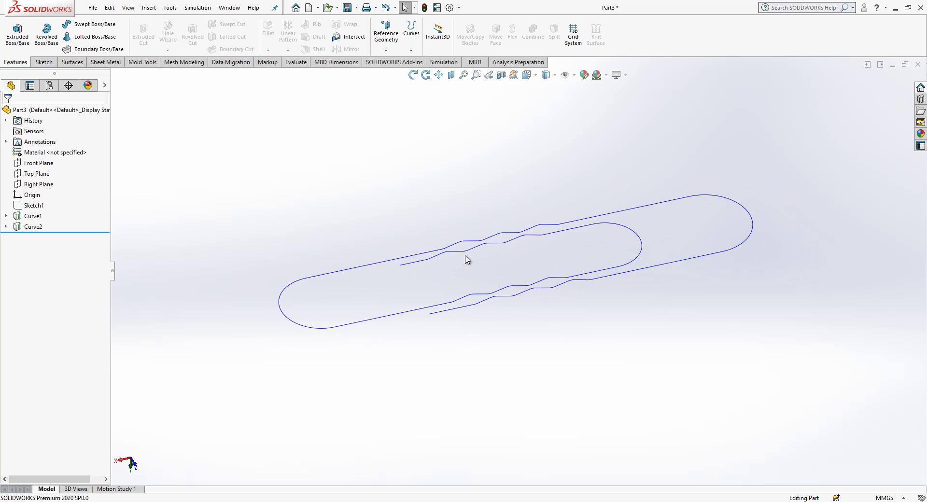
scroll(463, 260, "down", 1)
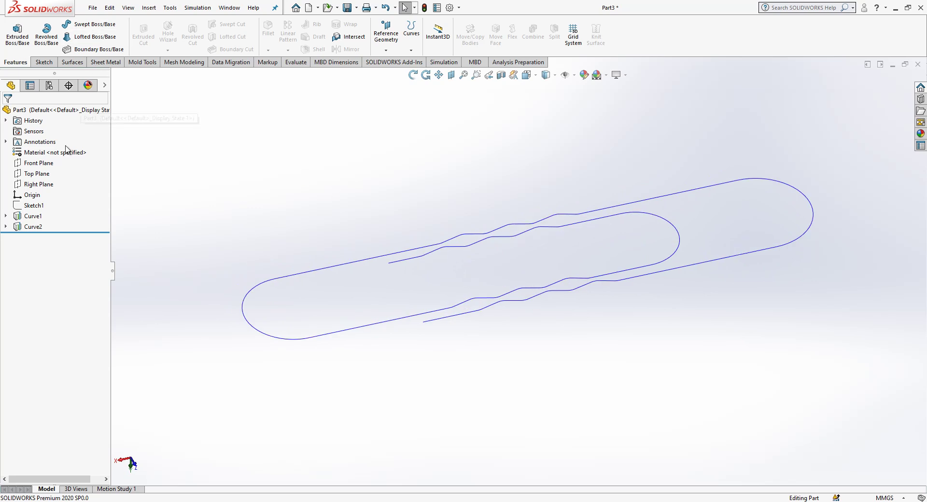
Step: Create a 3D sketch, convert both projected curves into it as one continuous clip path, and exit the sketch
left_click(53, 67)
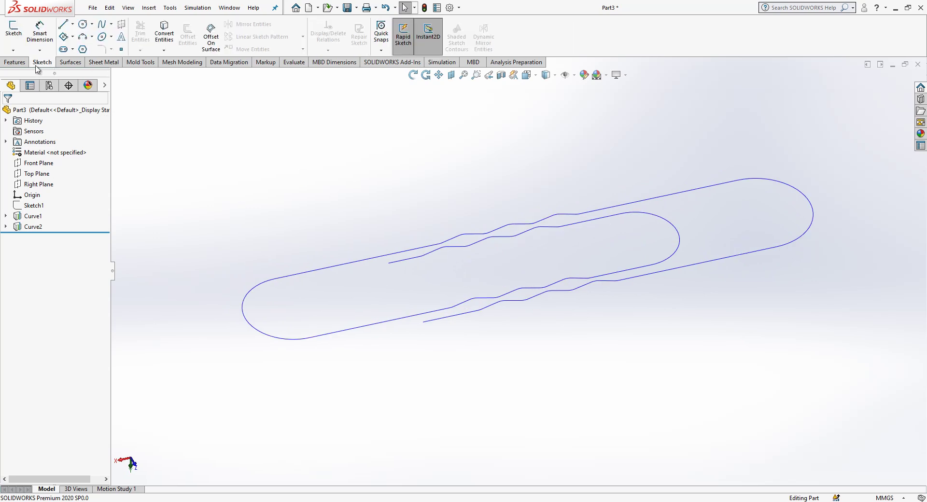
left_click(13, 50)
left_click(34, 76)
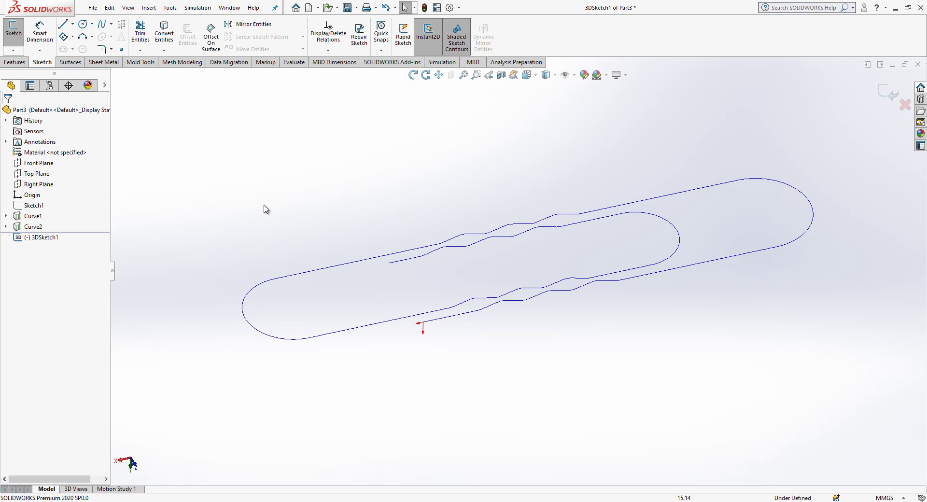
left_click(33, 216)
left_click(33, 226, "ctrl")
left_click(165, 34)
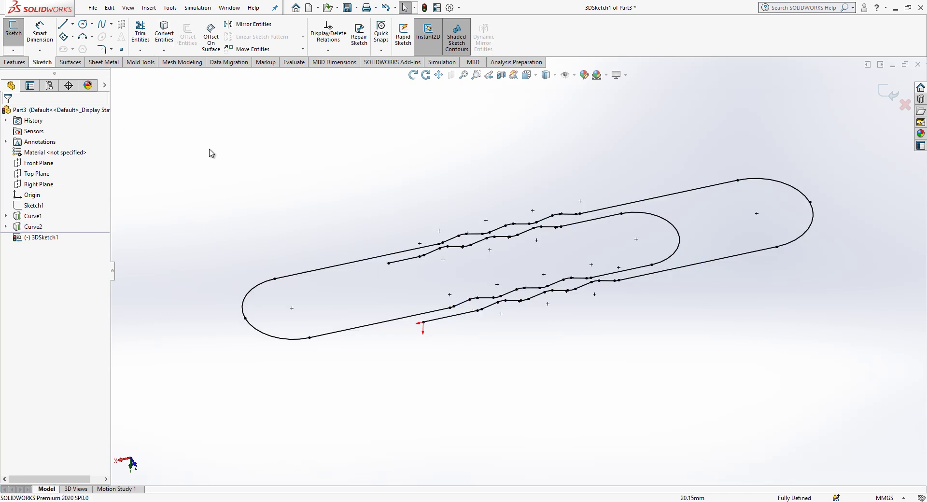
scroll(294, 170, "up", 1)
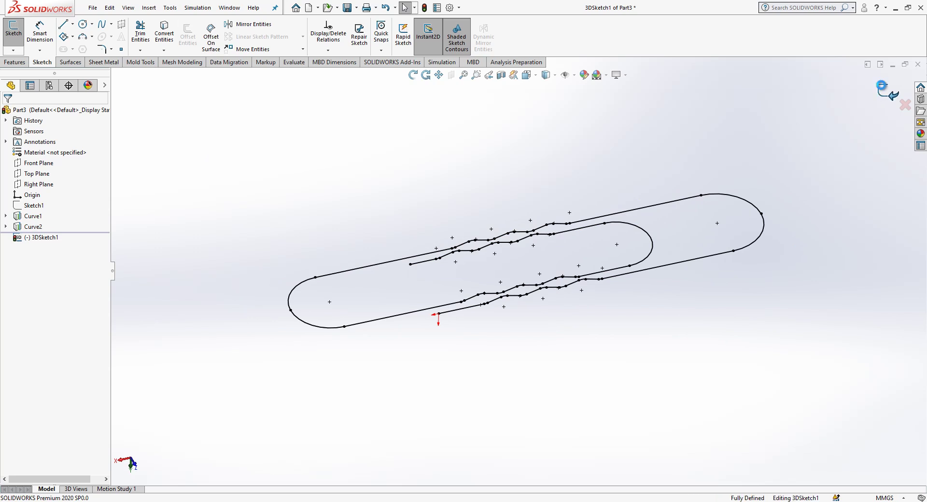
left_click(887, 92)
Step: Hide both projected curves, Curve1 and Curve2, leaving the 3D sketch shown
left_click(37, 219)
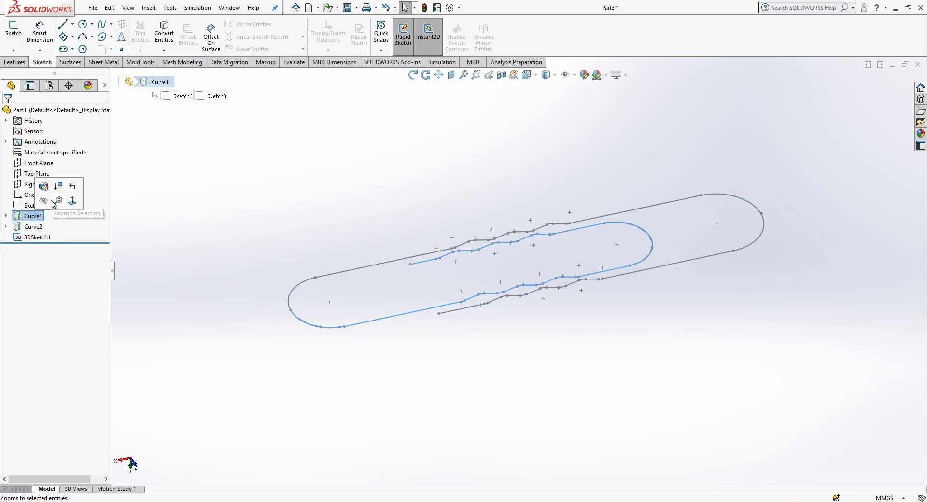
left_click(33, 226)
left_click(48, 213)
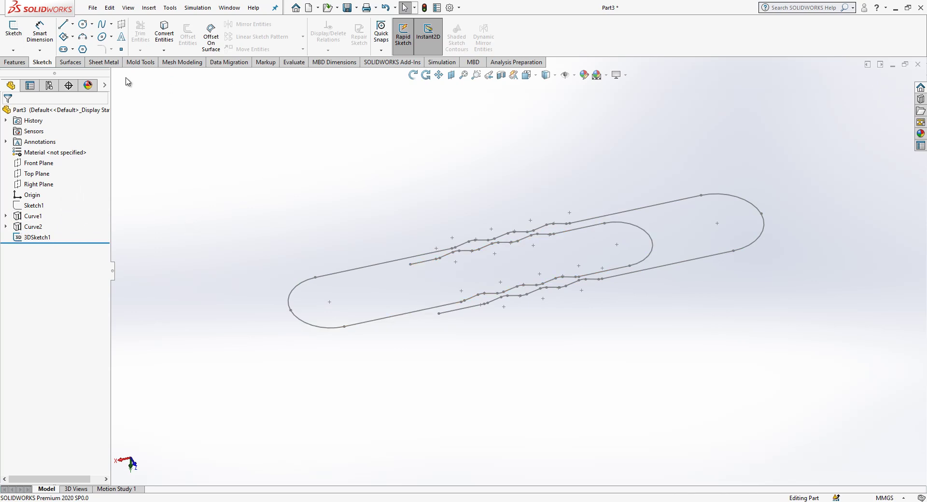
left_click(70, 62)
left_click(511, 34)
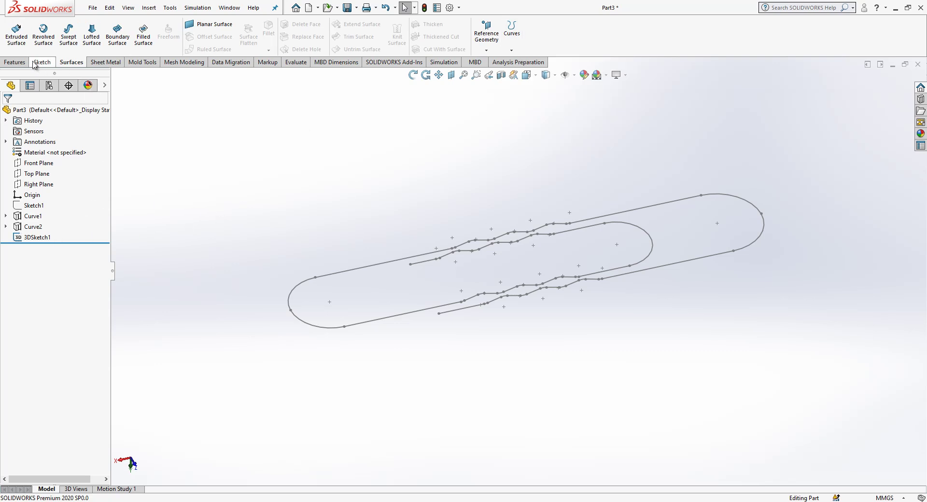
left_click(15, 62)
left_click(86, 25)
left_click(405, 261)
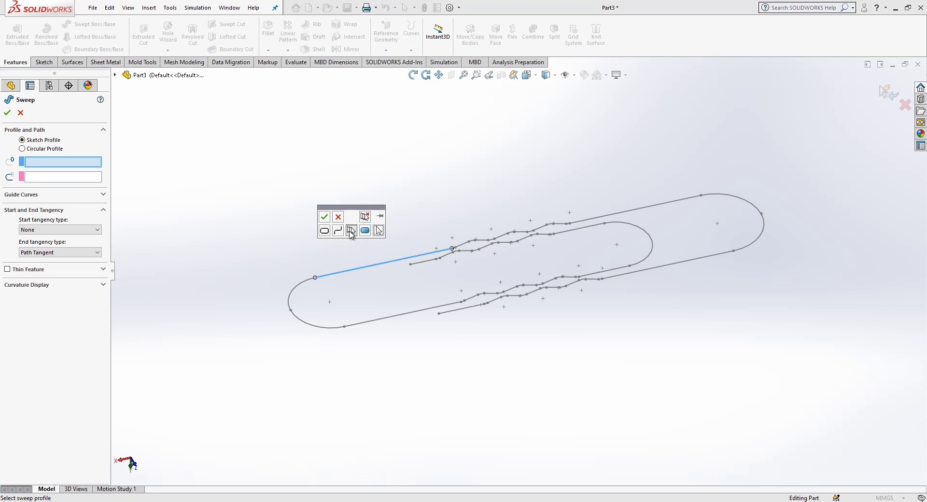
left_click(20, 112)
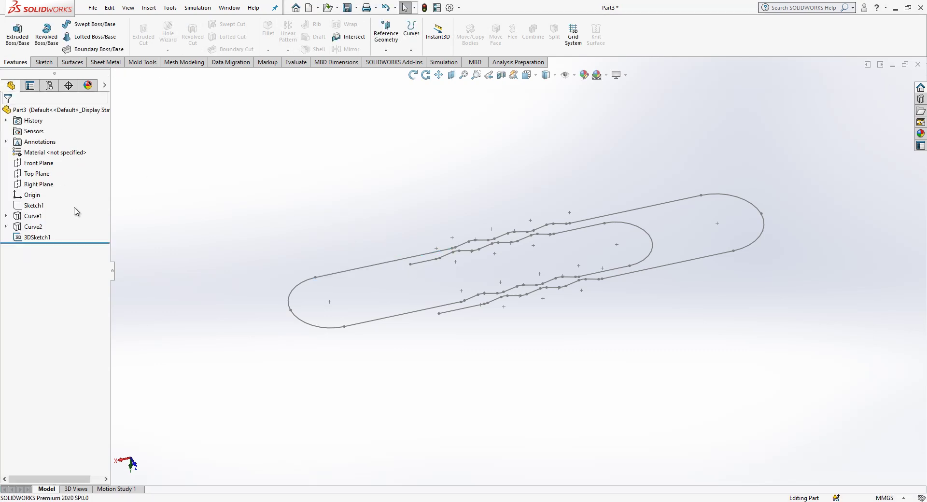
Step: Create a Swept Boss/Base along 3DSketch1 using a circular profile with a 1.5 mm diameter
left_click(43, 237)
left_click(89, 24)
left_click(47, 149)
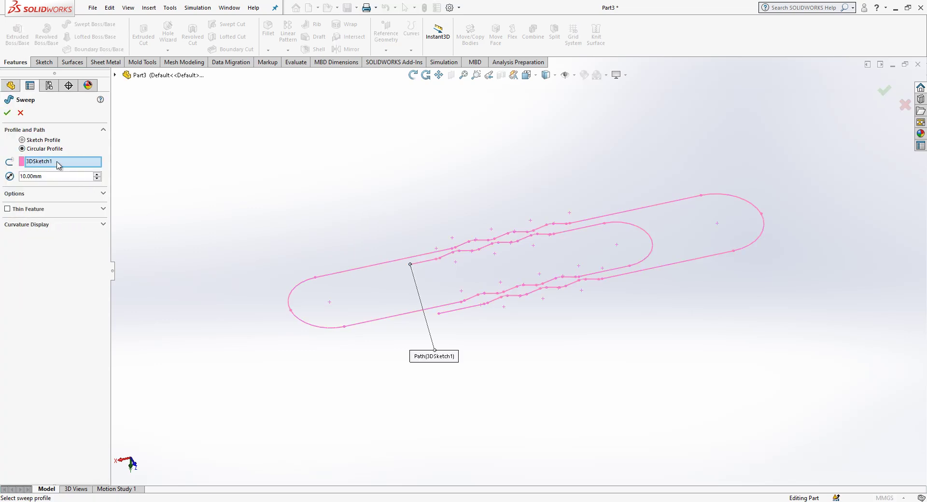
type("1.5")
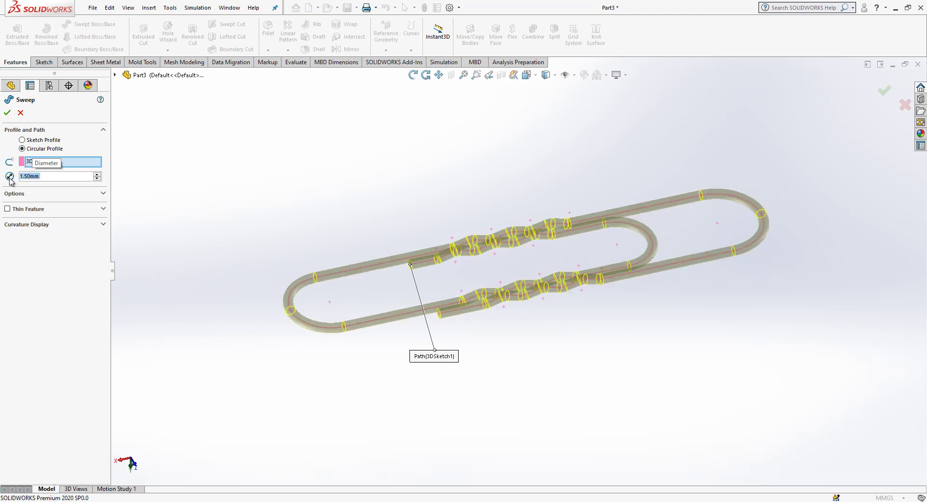
key("Return")
left_click(7, 114)
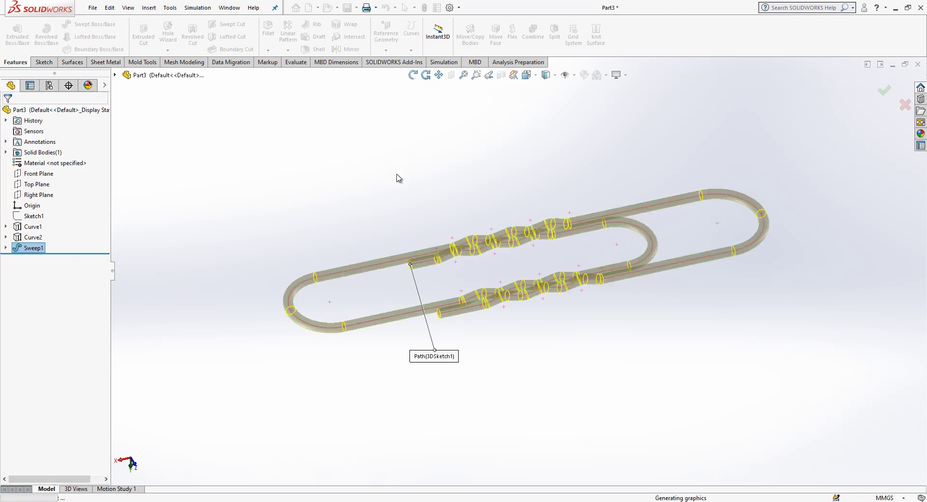
scroll(575, 231, "down", 3)
middle_click_drag(558, 261, 555, 268)
left_click_drag(554, 267, 571, 313)
key("Escape")
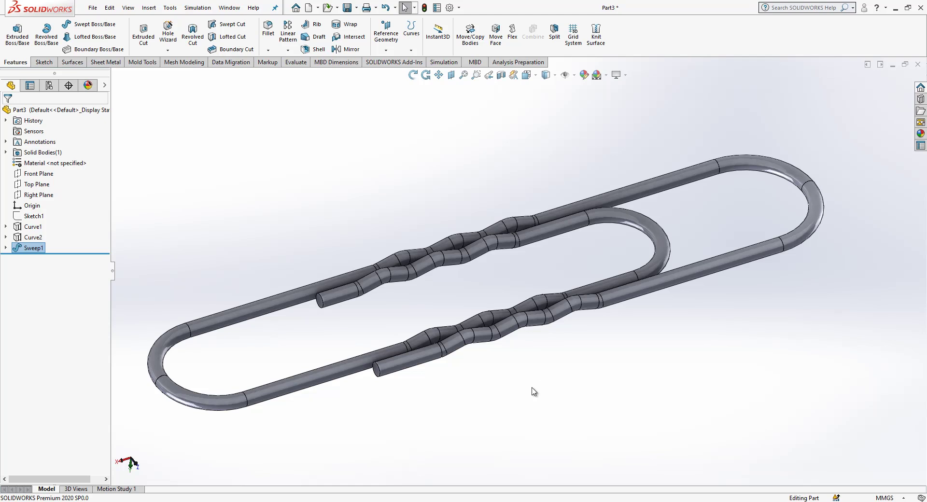
mouse_move(532, 389)
middle_mouse_down()
mouse_move(482, 387)
mouse_move(519, 387)
middle_mouse_up()
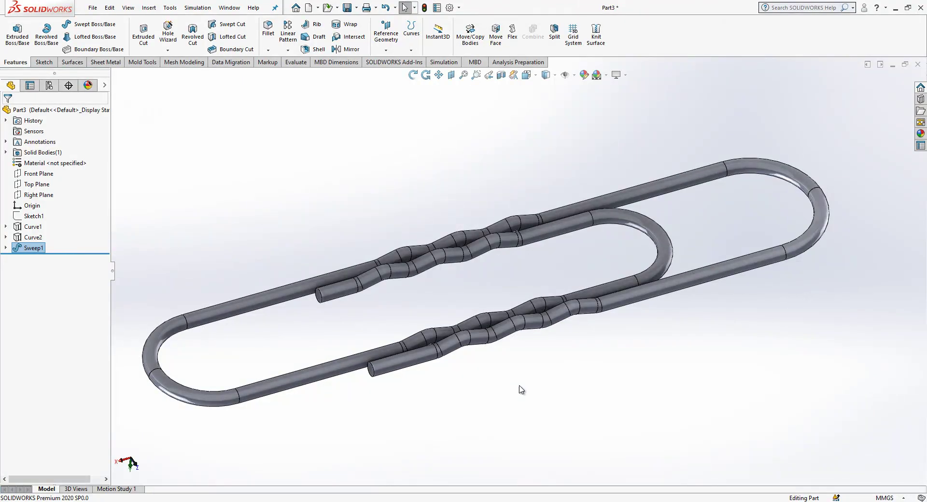